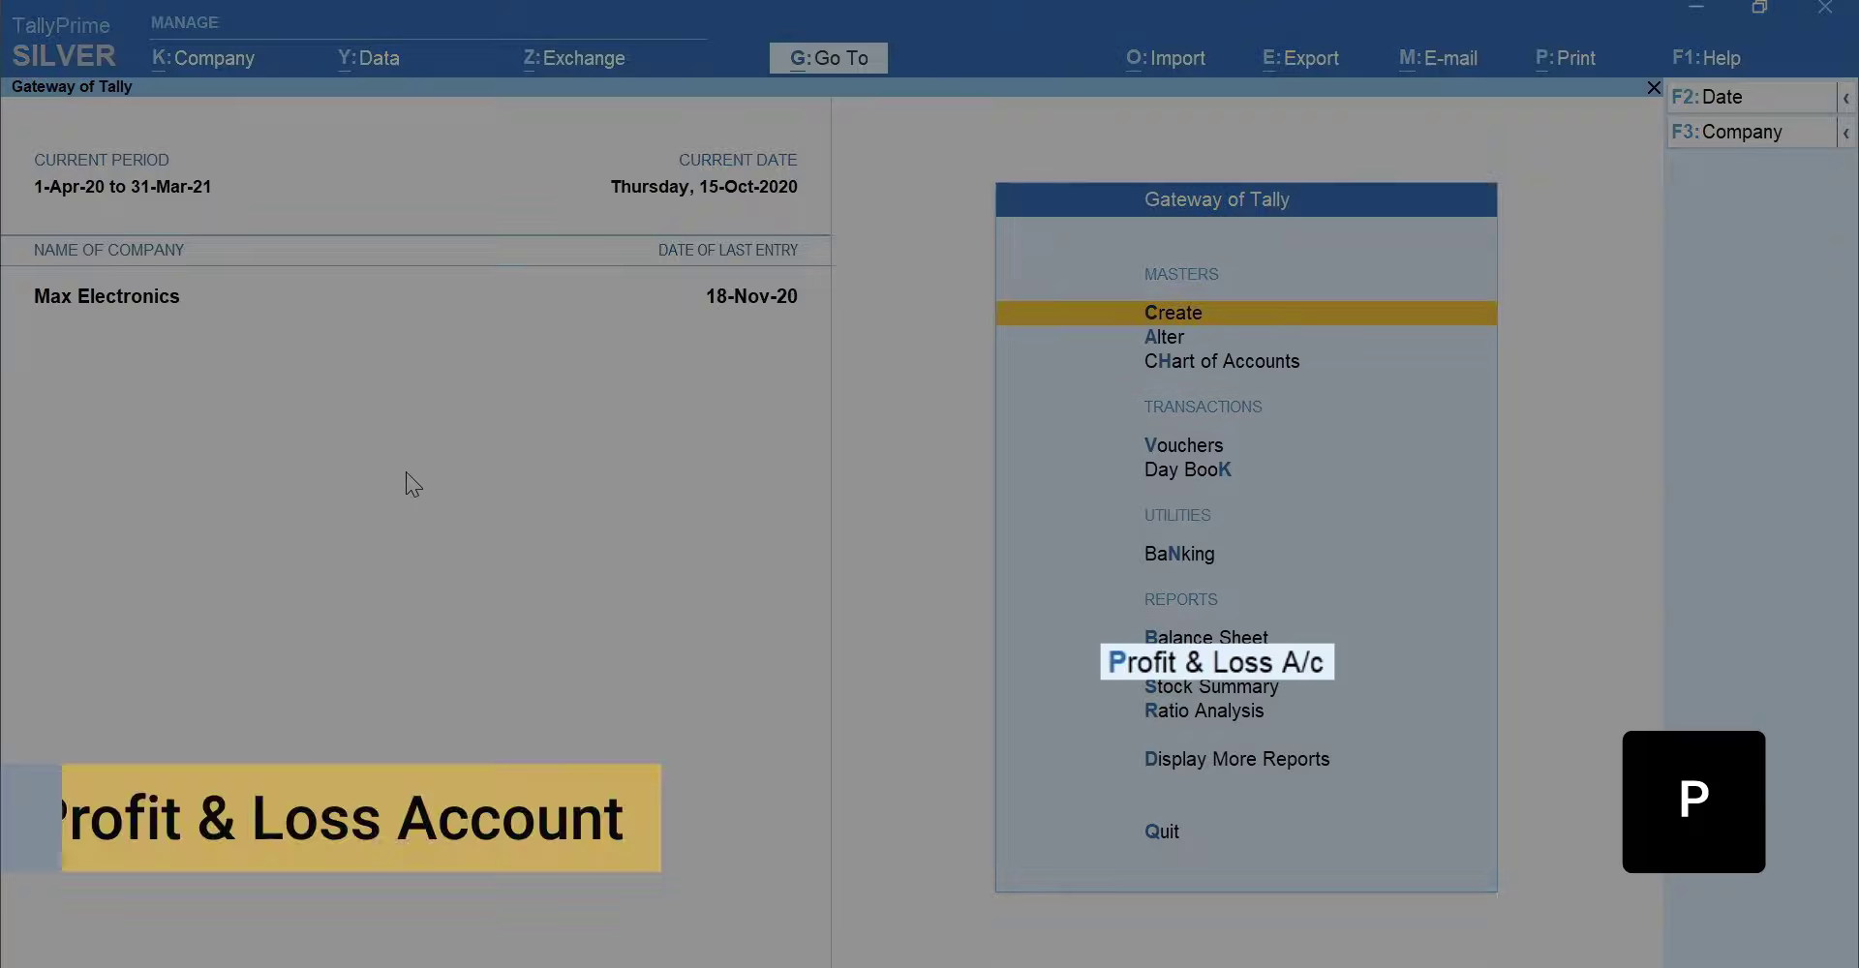
Open the Max Electronics Profit & Loss A/c and switch it to Detailed view (Alt+F5)
{"action": "key", "text": "p"}
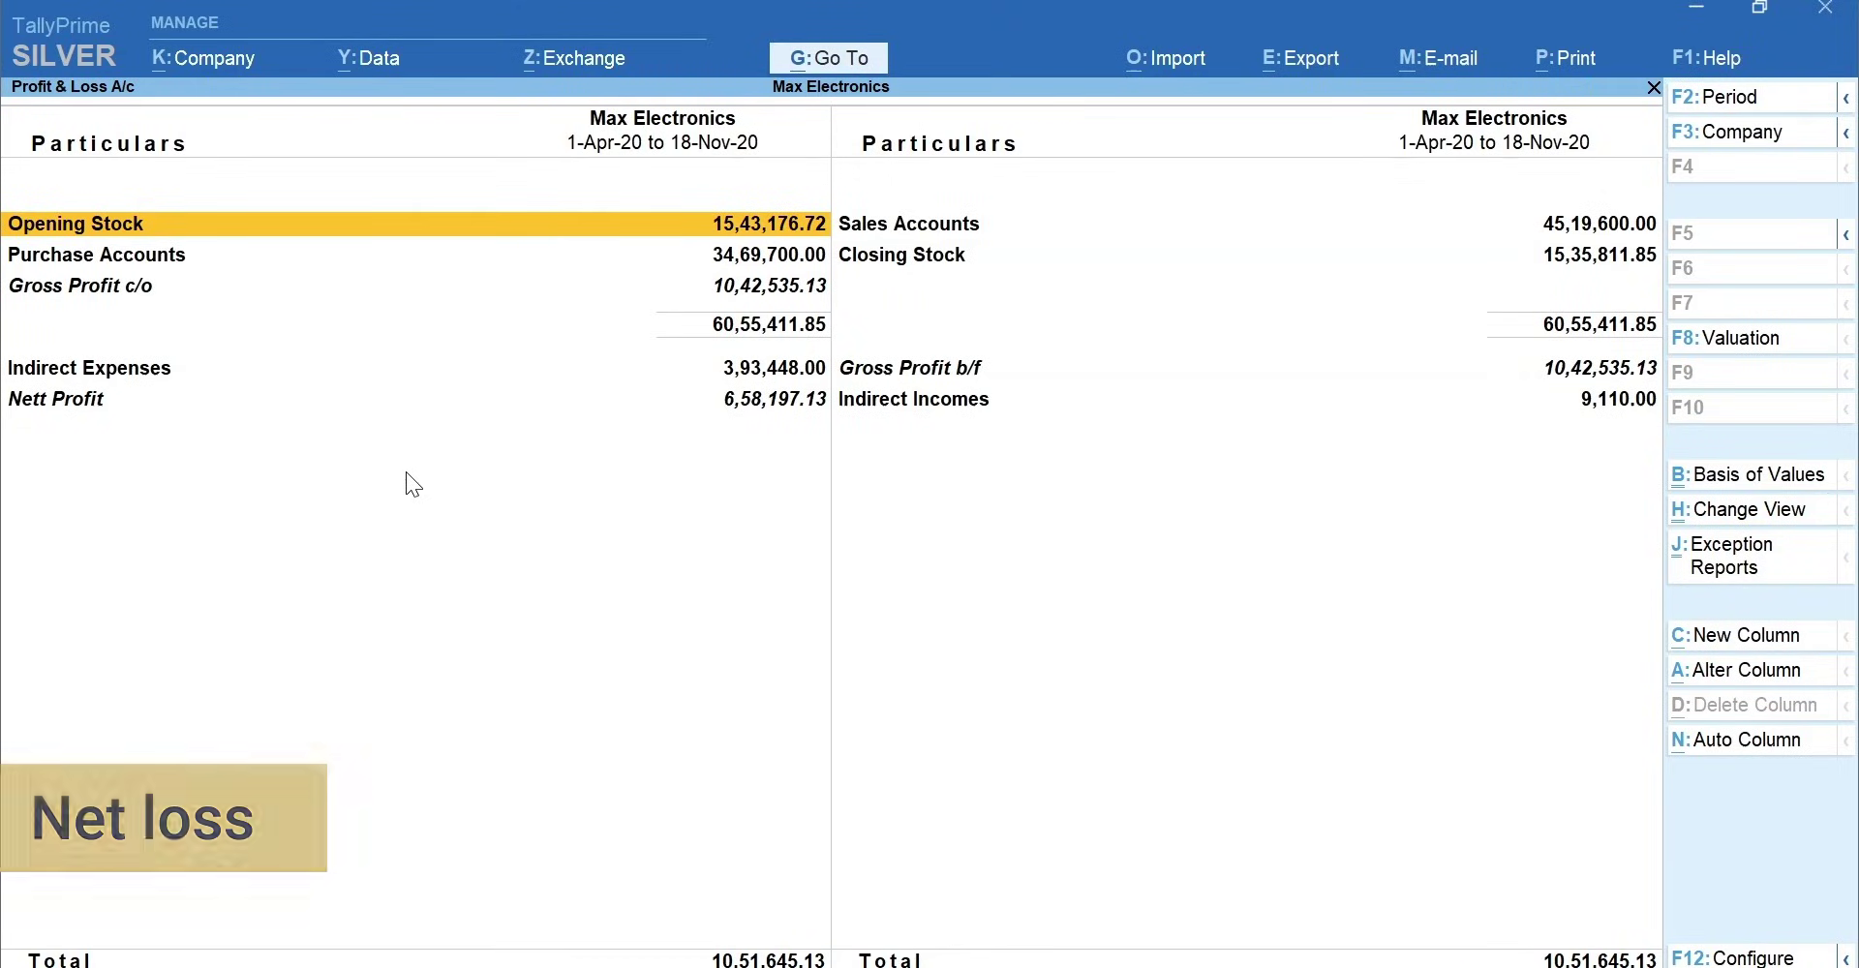
{"action": "key", "text": "alt+F5"}
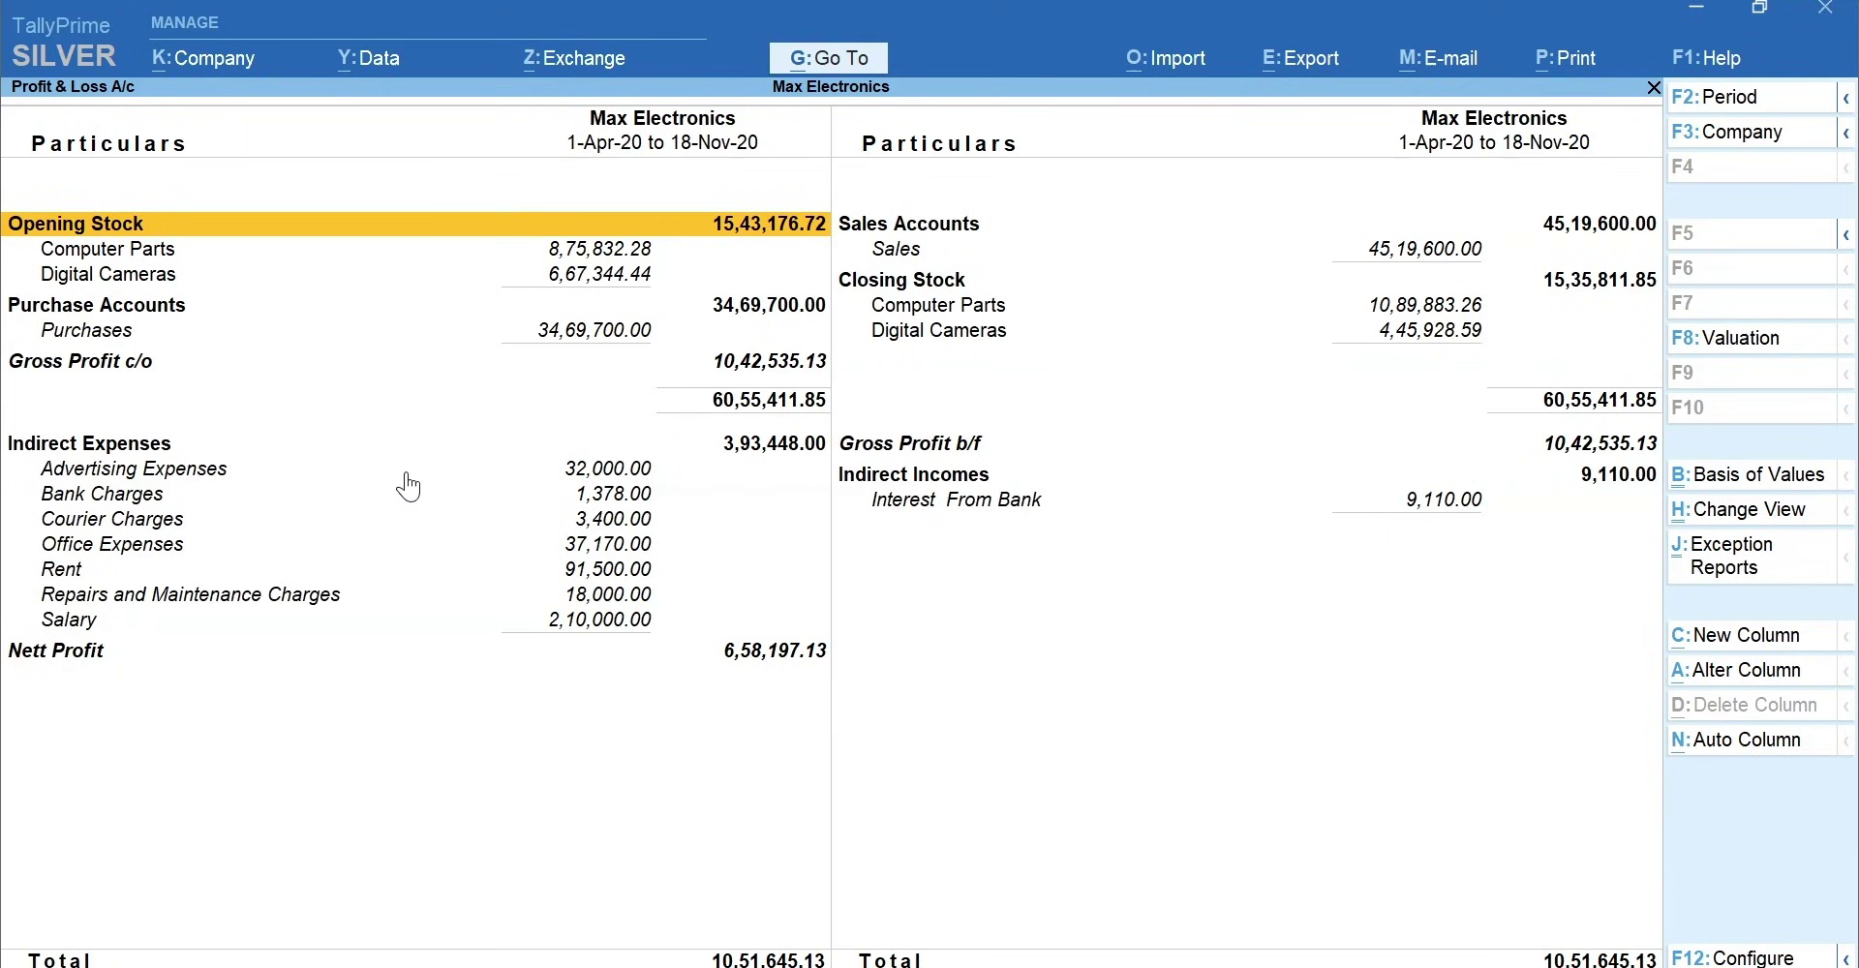
Drill into Indirect Expenses and show each ledger's percentage of the 3,93,448.00 total
{"action": "key", "text": "Down"}
{"action": "key", "text": "Down"}
{"action": "key", "text": "Down"}
{"action": "key", "text": "Down"}
{"action": "key", "text": "Down"}
{"action": "key", "text": "Return"}
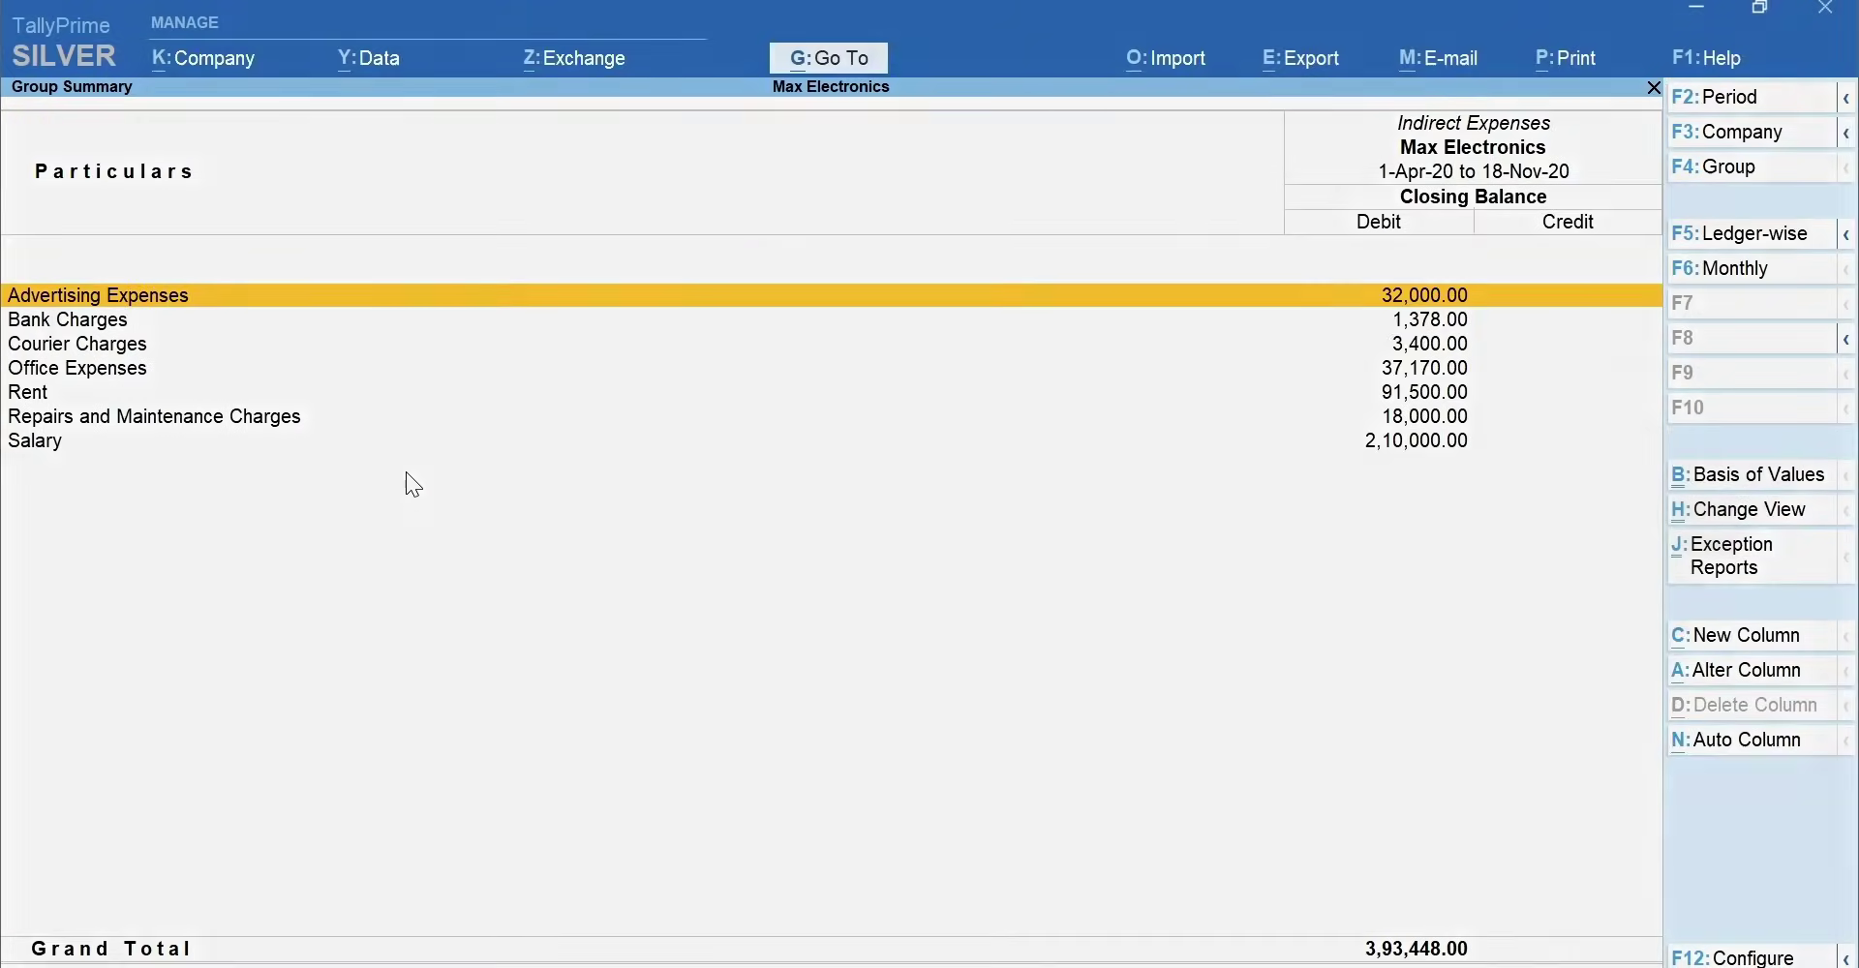
{"action": "key", "text": "F12"}
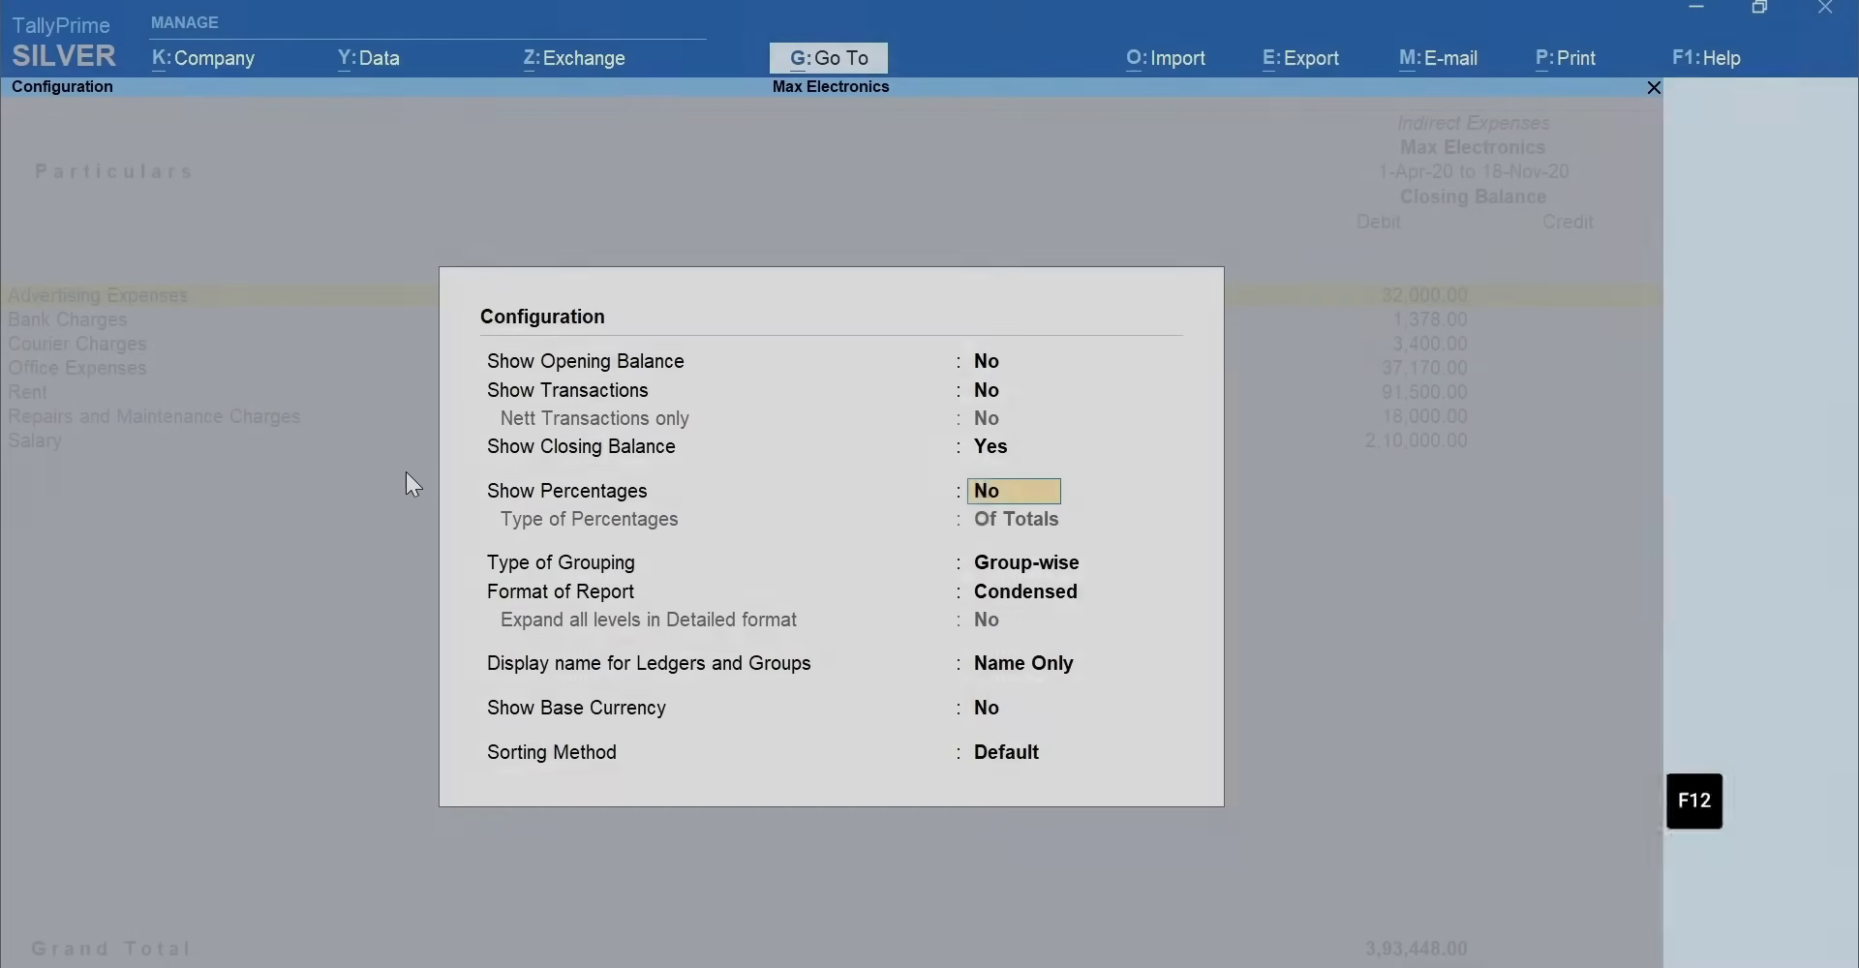
{"action": "type", "text": "y"}
{"action": "key", "text": "Return"}
{"action": "key", "text": "Return"}
{"action": "key", "text": "Return"}
{"action": "key", "text": "Return"}
{"action": "key", "text": "Return"}
{"action": "key", "text": "Return"}
{"action": "key", "text": "Return"}
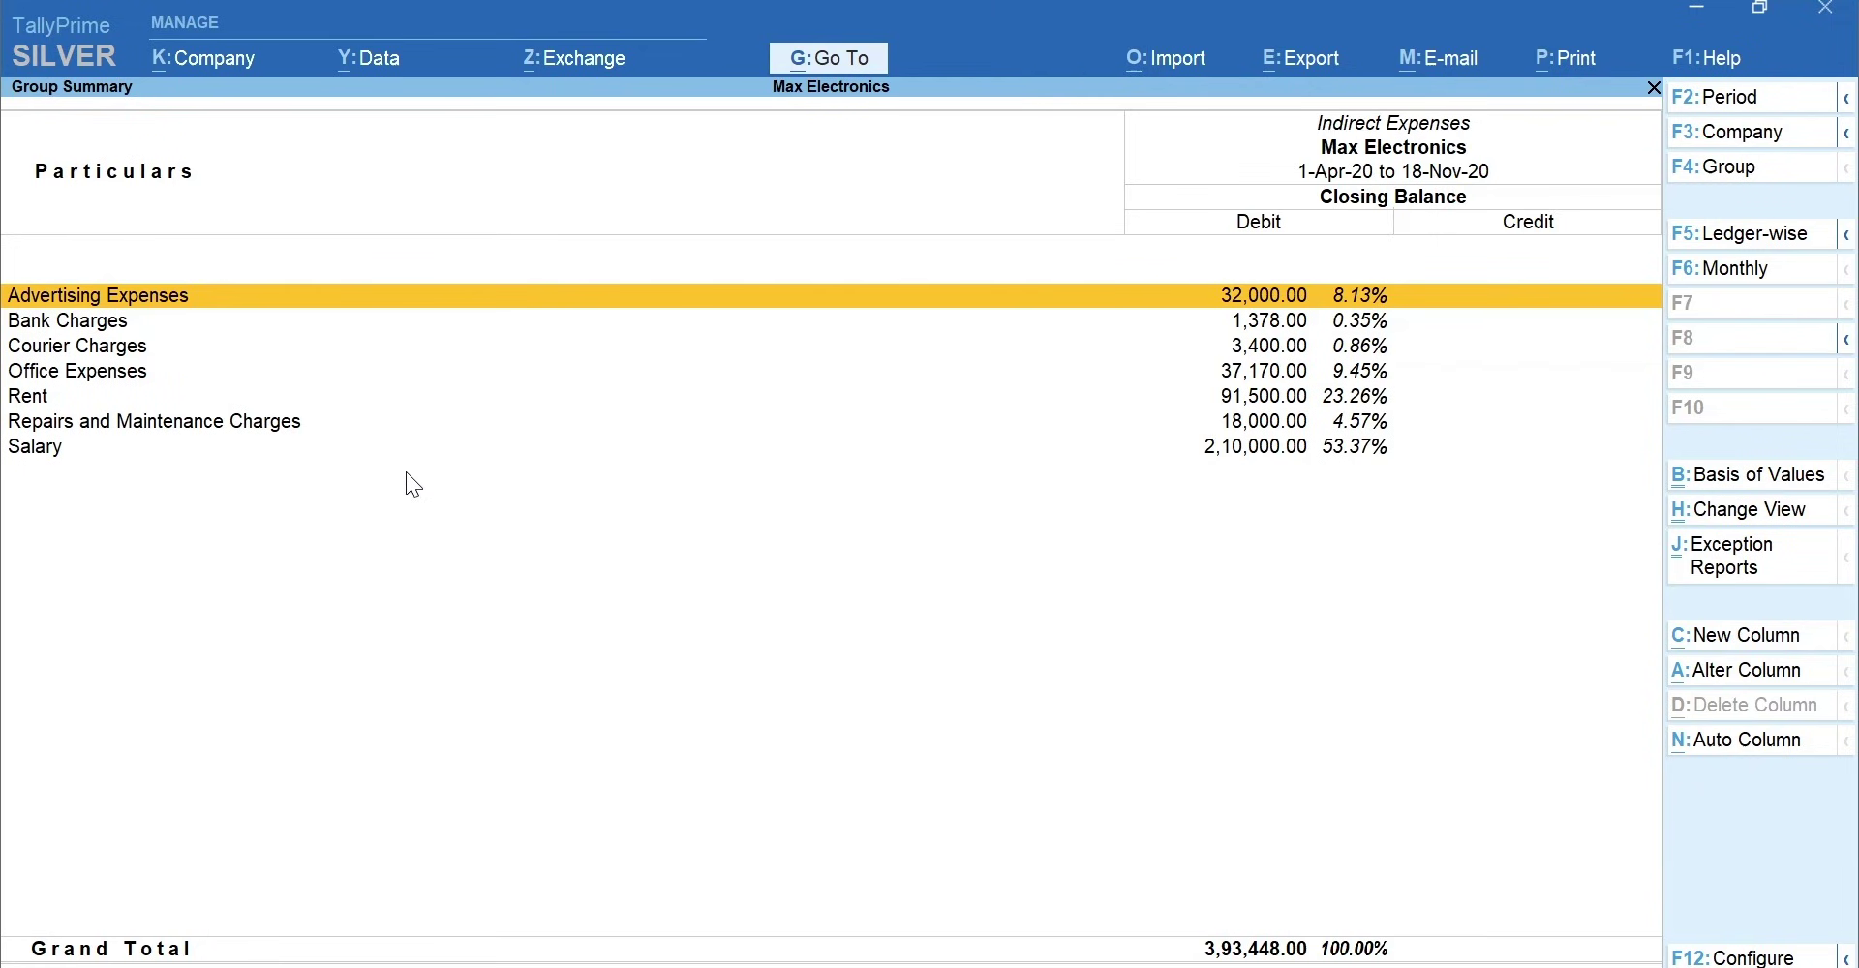
Open the Rent ledger's monthly summary and select July's 1,500.00 entry
{"action": "key", "text": "Down"}
{"action": "key", "text": "Down"}
{"action": "key", "text": "Down"}
{"action": "key", "text": "Down"}
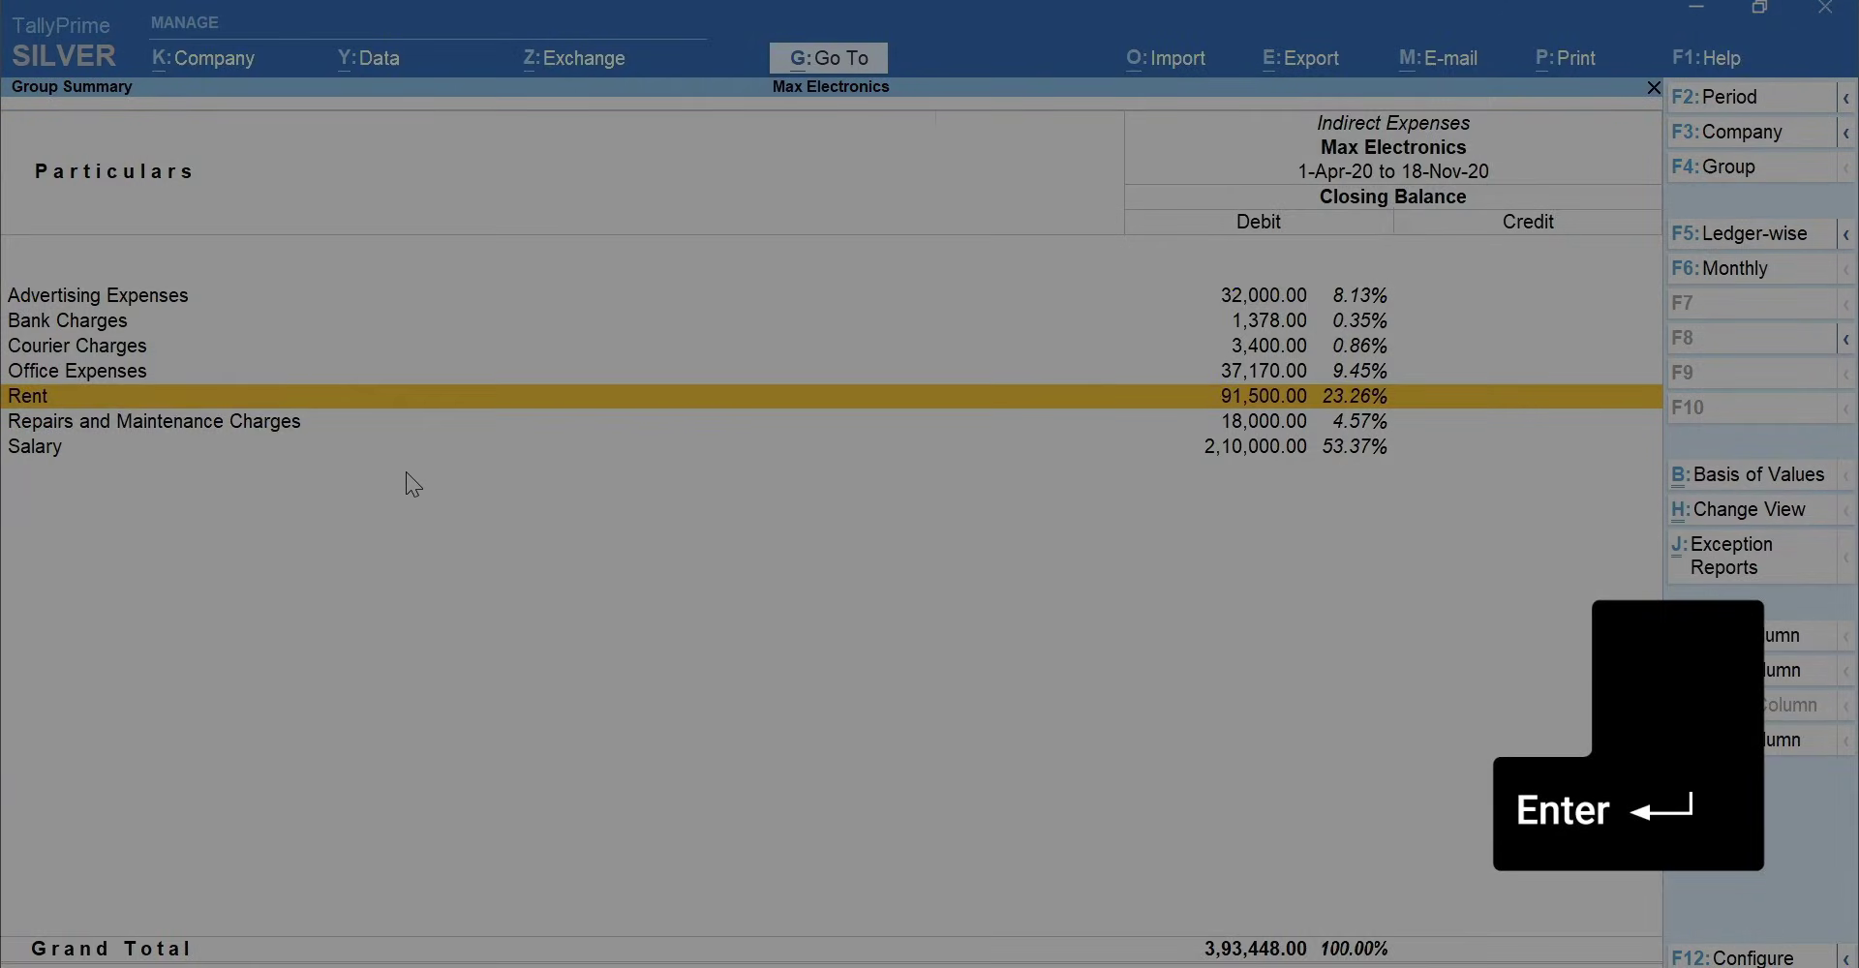
{"action": "key", "text": "Return"}
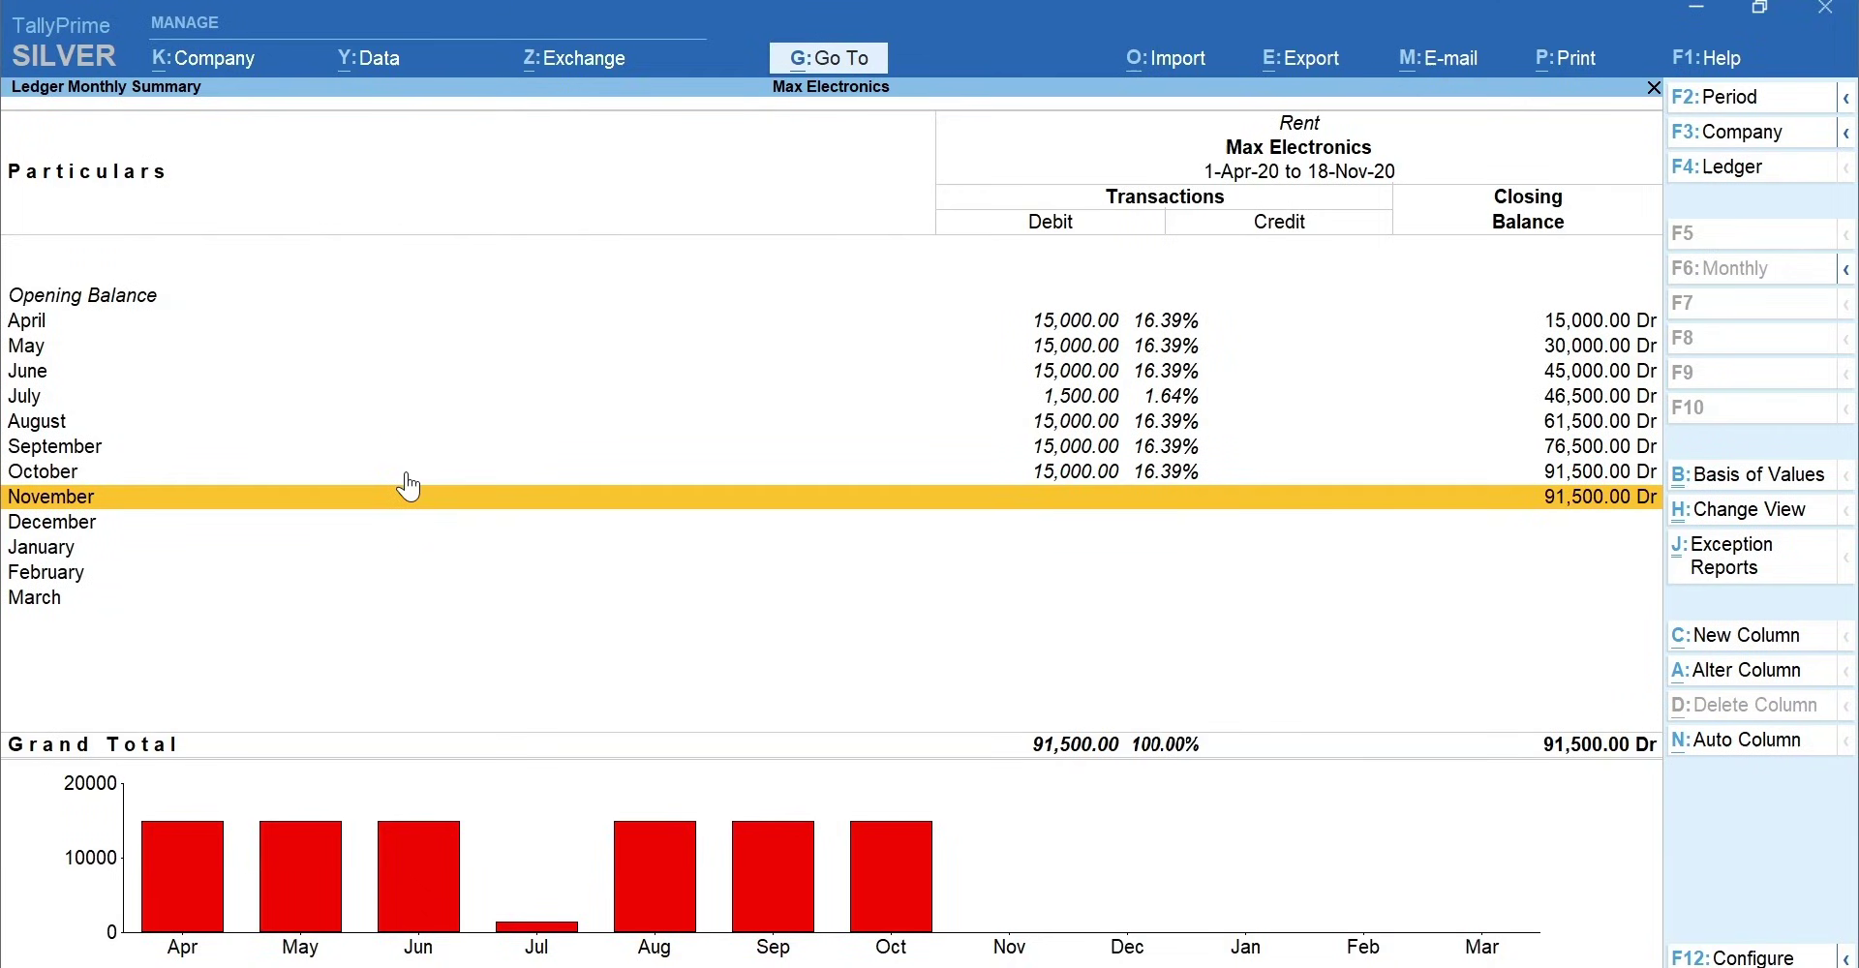
{"action": "key", "text": "Up"}
{"action": "key", "text": "Up"}
{"action": "key", "text": "Up"}
{"action": "key", "text": "Up"}
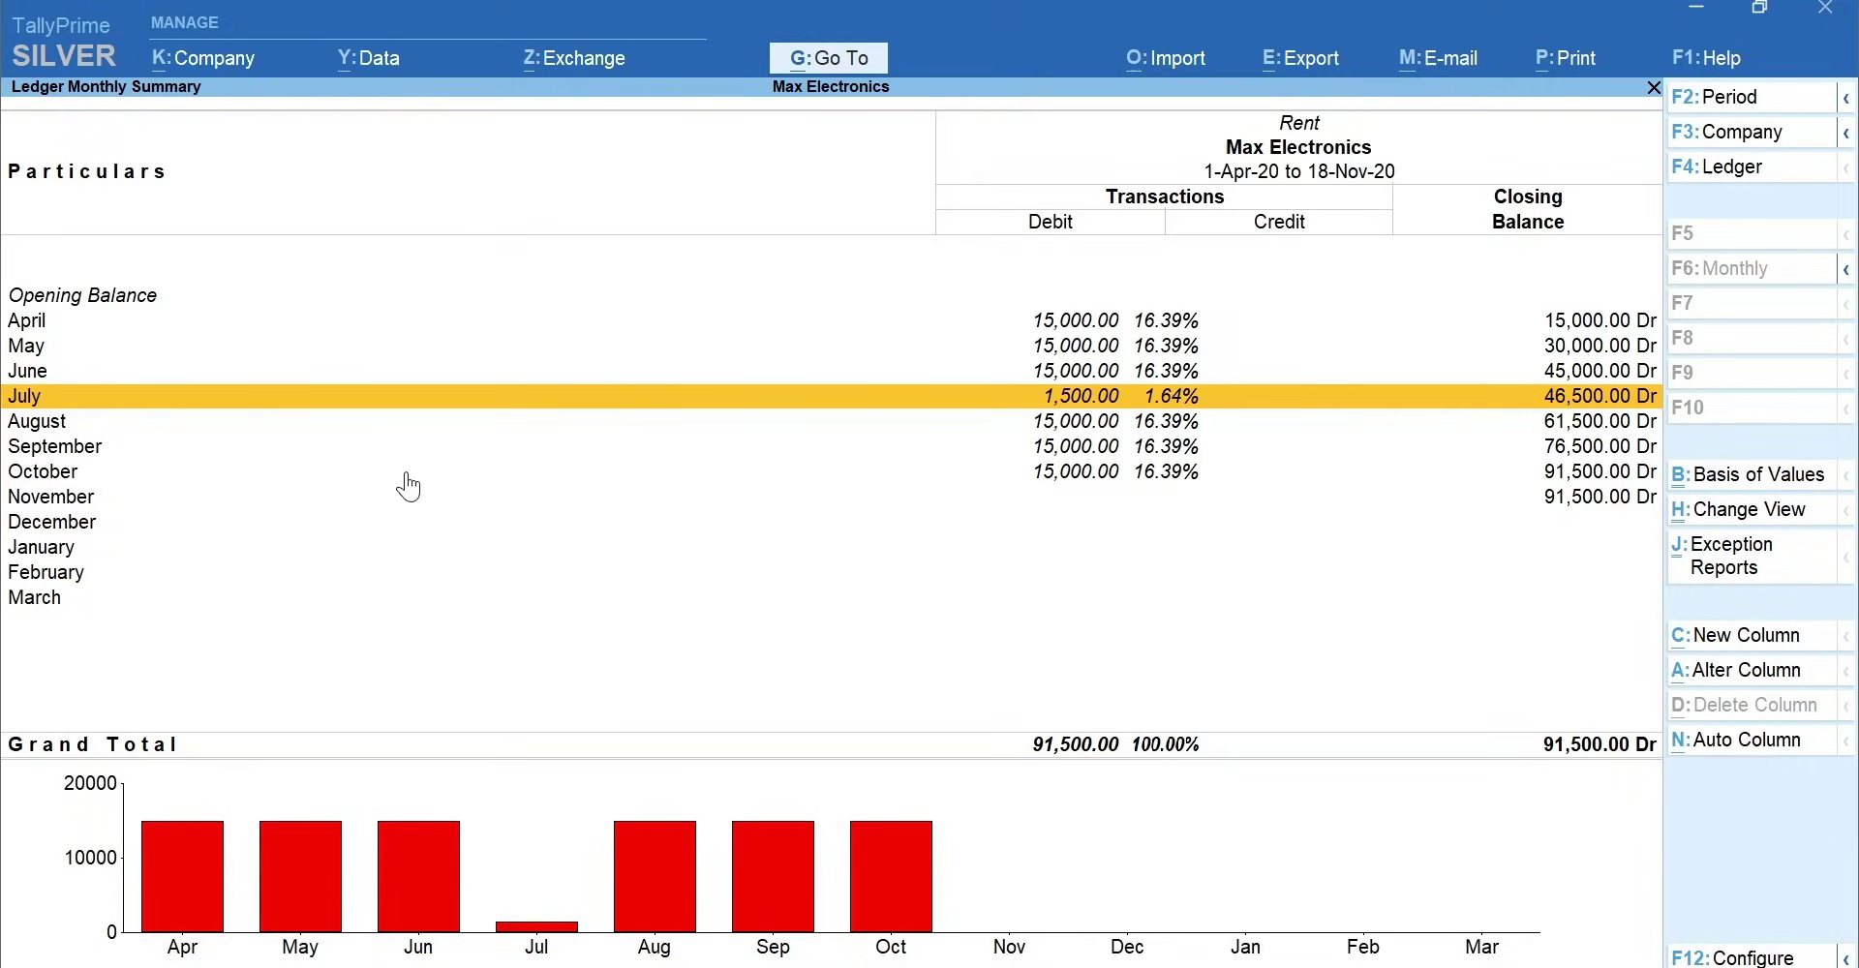
Change July's Rent payment voucher to 15,000.00 and save it
{"action": "key", "text": "Return"}
{"action": "key", "text": "Return"}
{"action": "key", "text": "Return"}
{"action": "key", "text": "Return"}
{"action": "key", "text": "Return"}
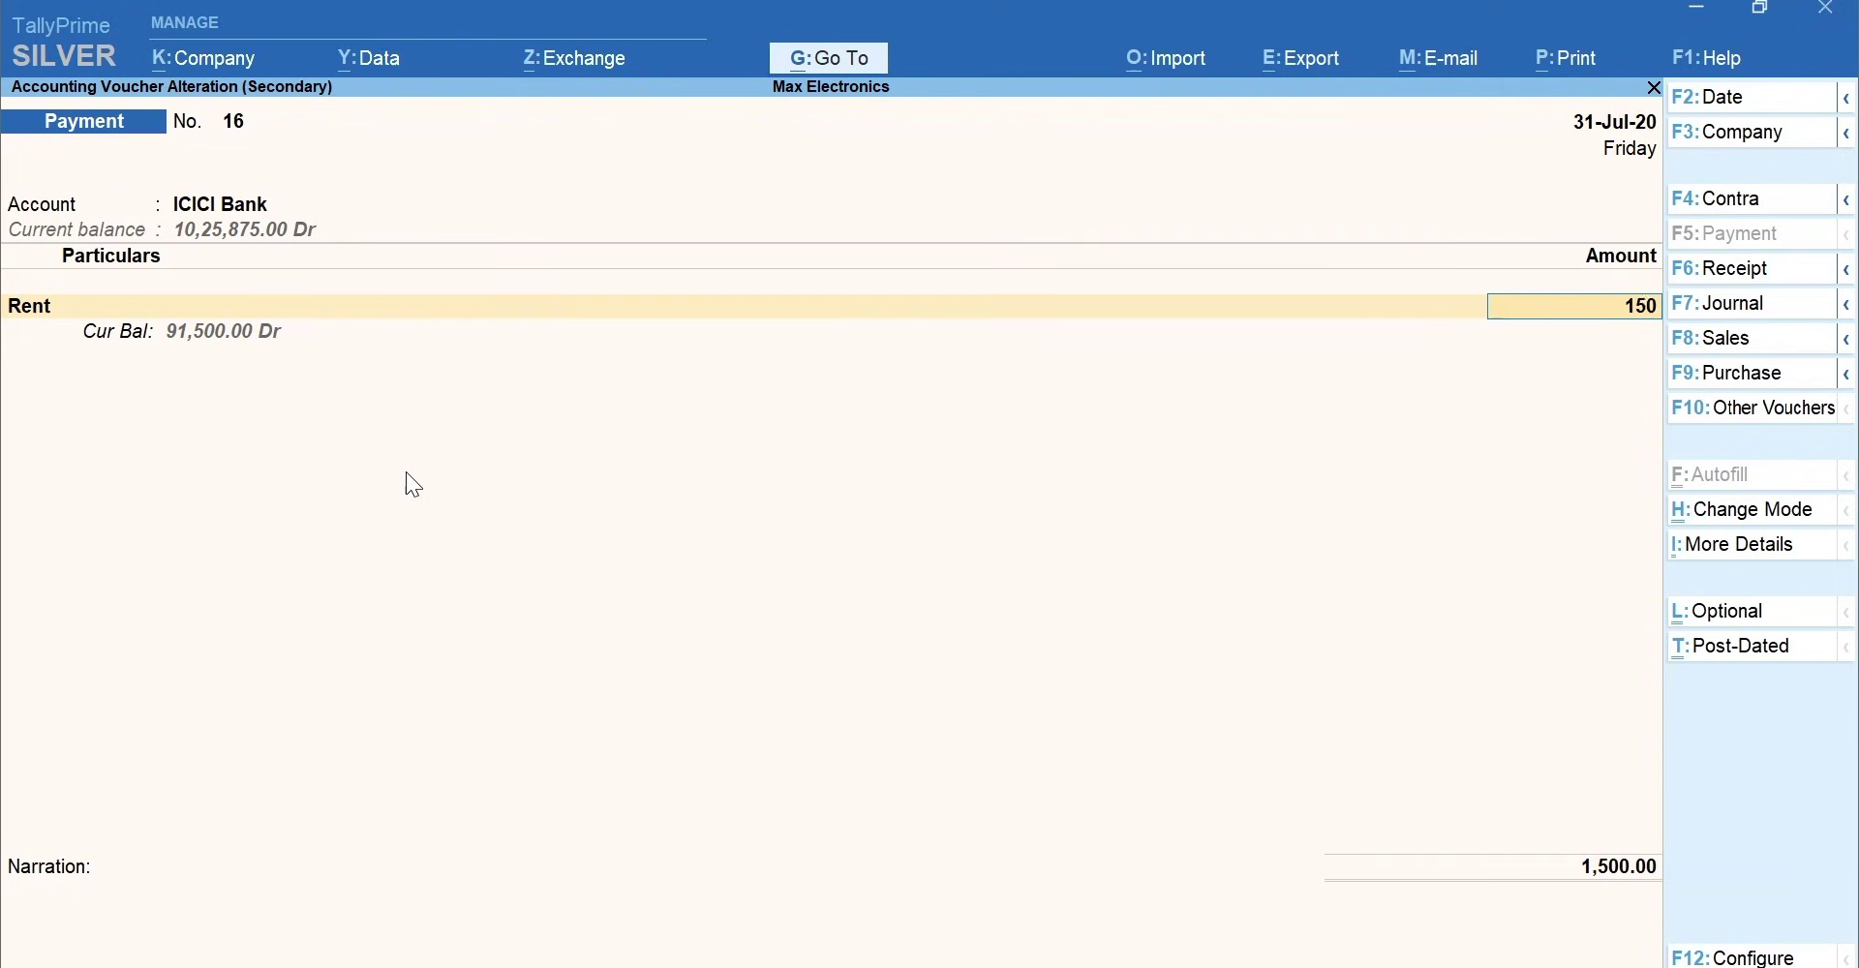
{"action": "type", "text": "0"}
{"action": "key", "text": "Return"}
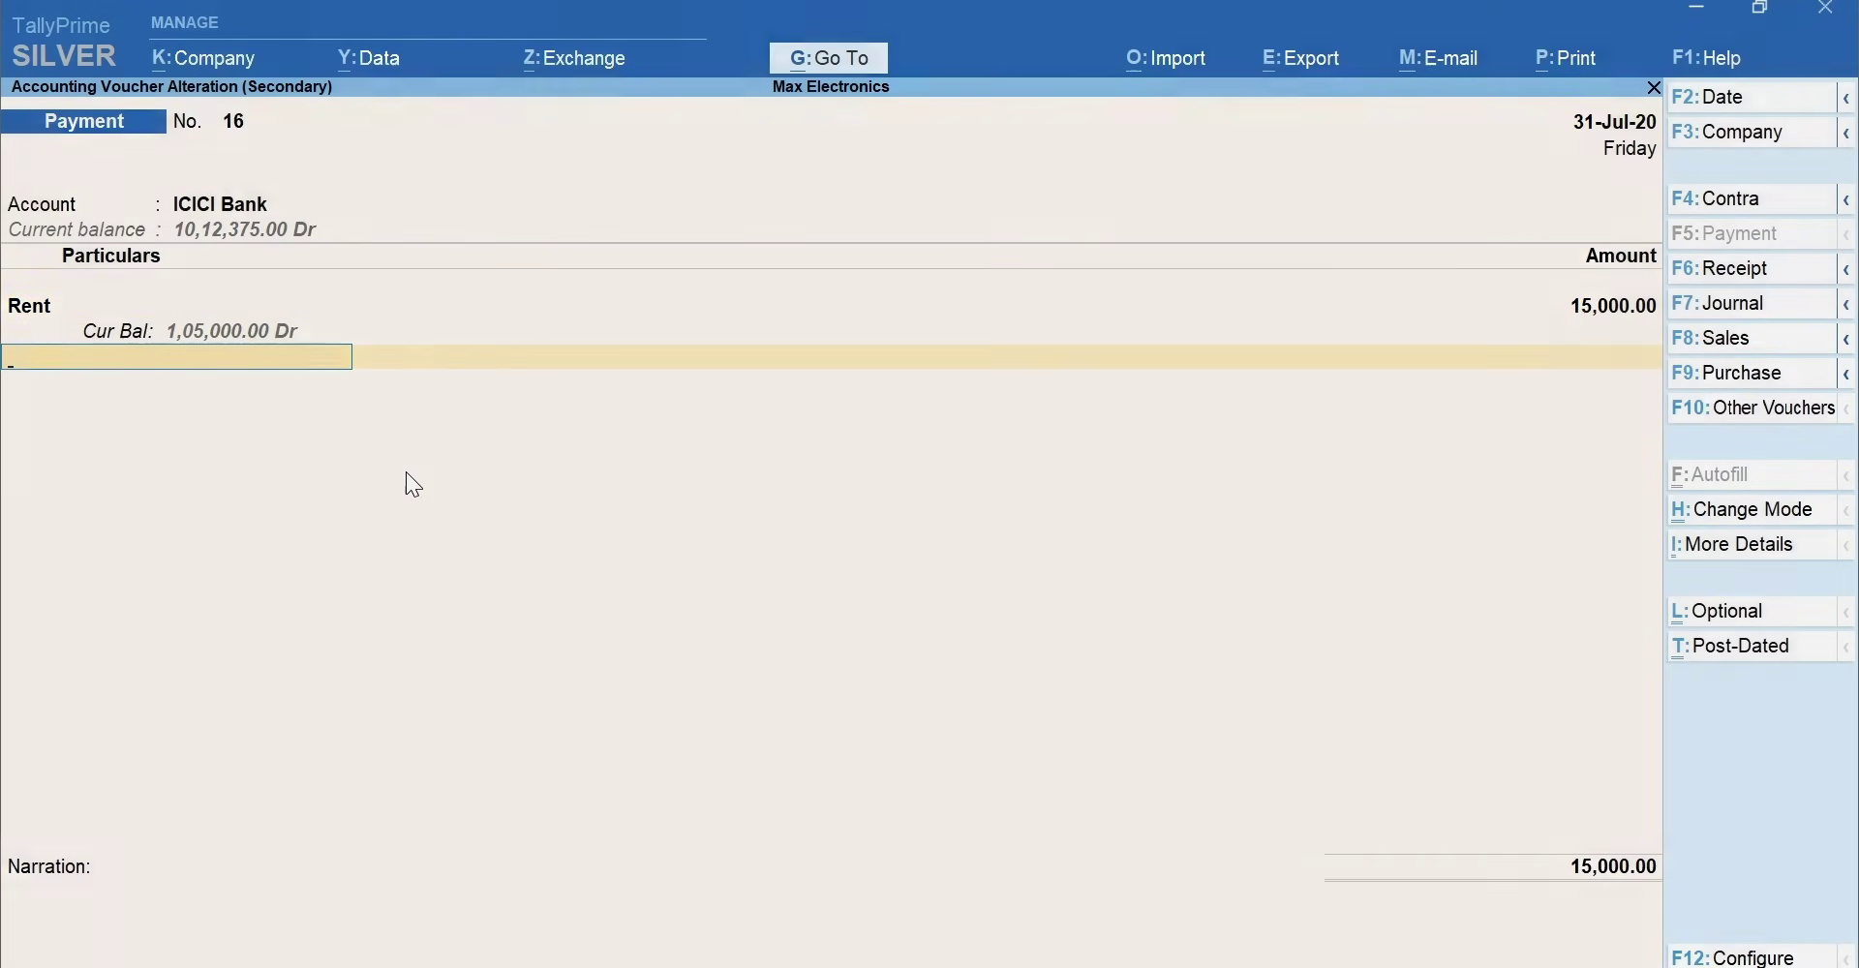
{"action": "key", "text": "ctrl+a"}
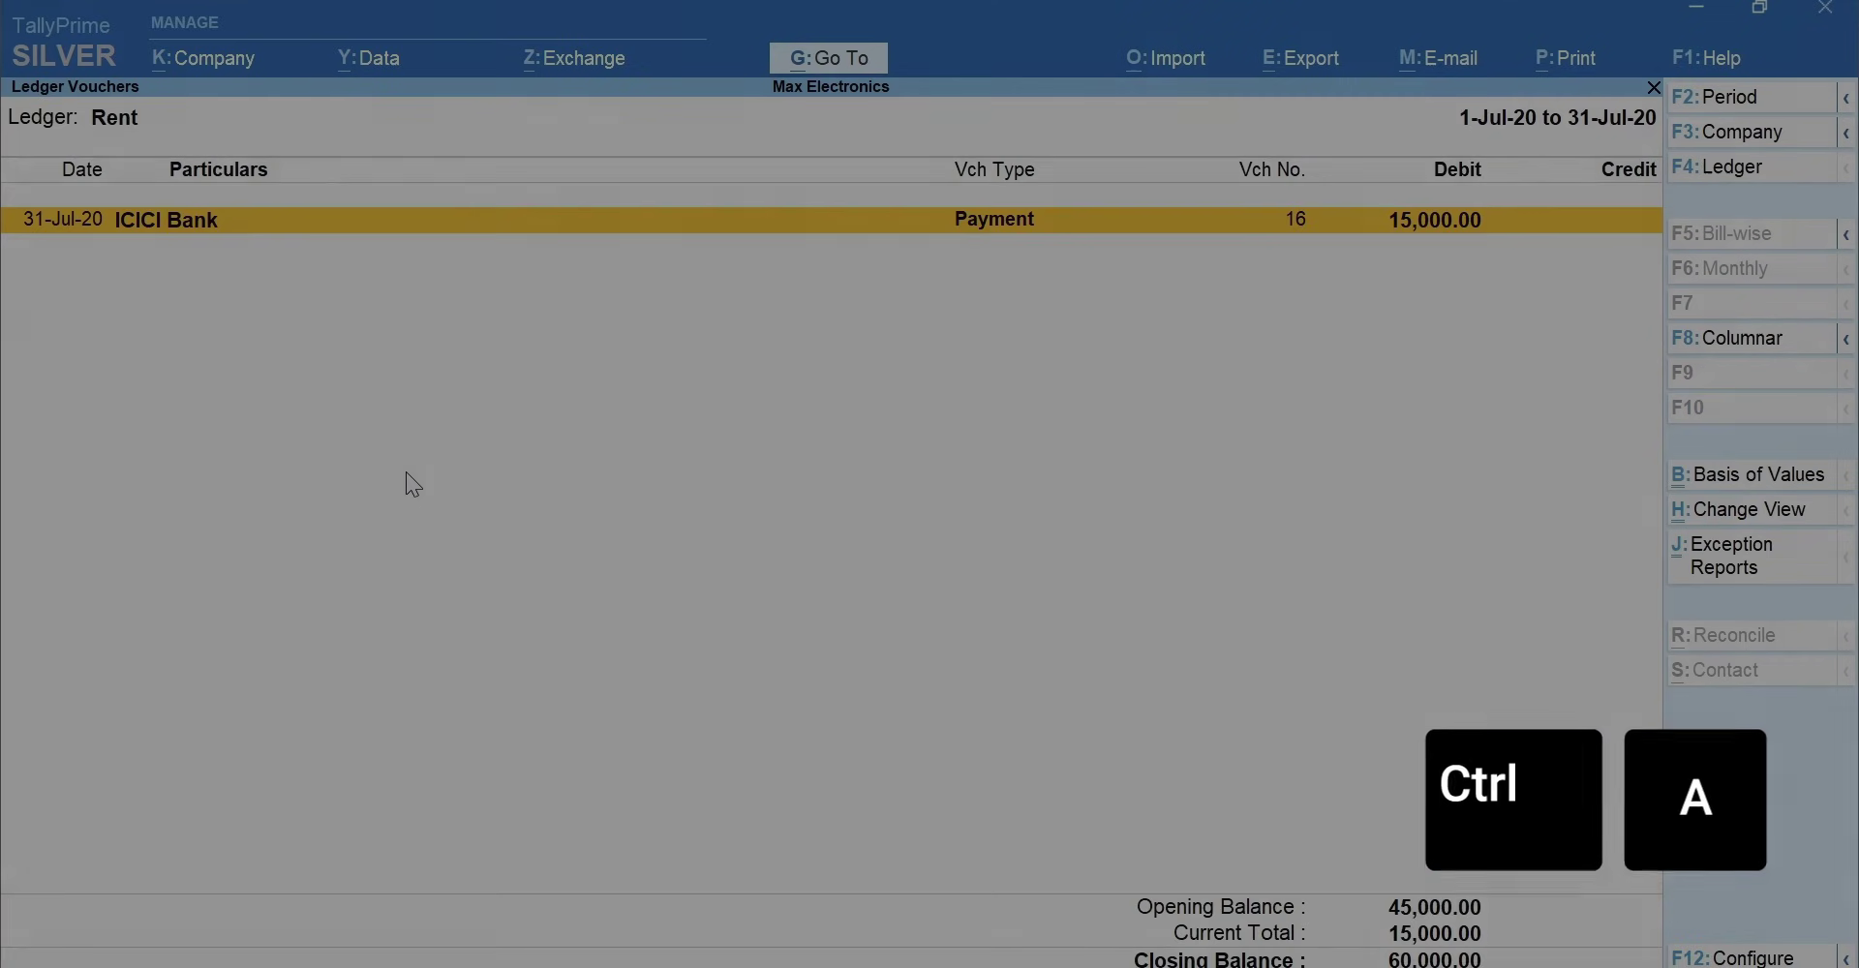
Return to the Profit & Loss A/c, now showing Rent 1,05,000.00
{"action": "key", "text": "Escape"}
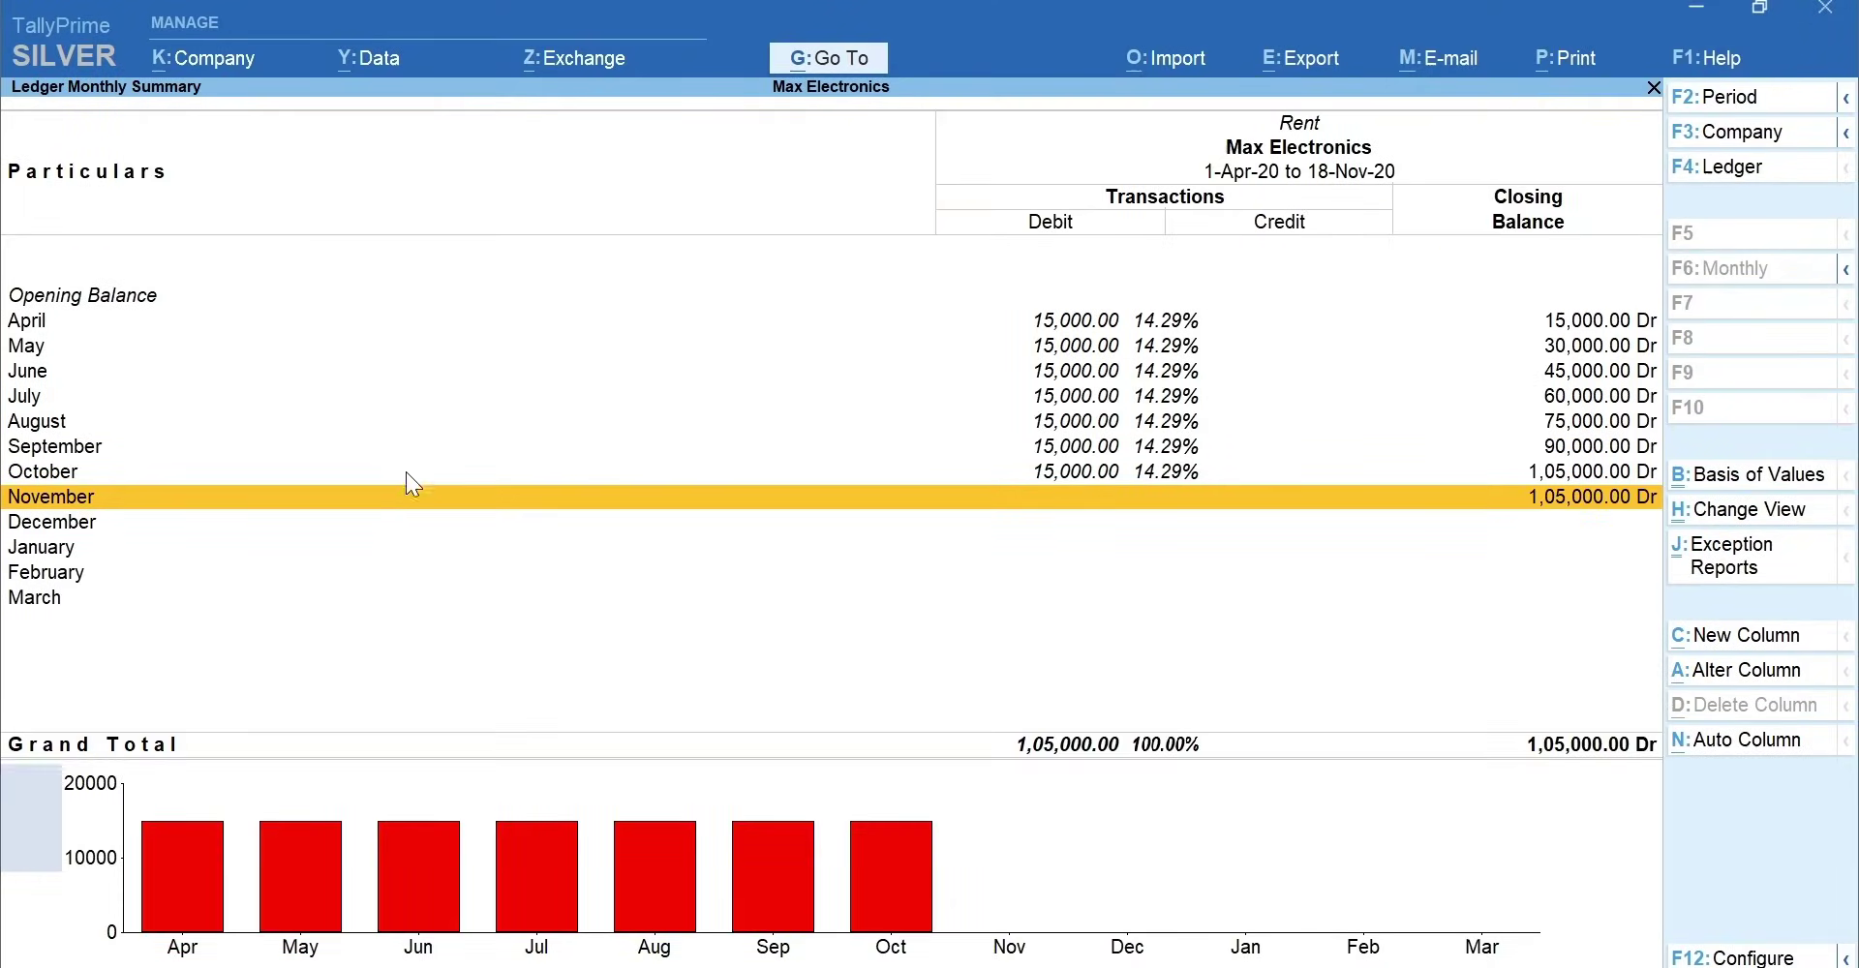
{"action": "key", "text": "Escape"}
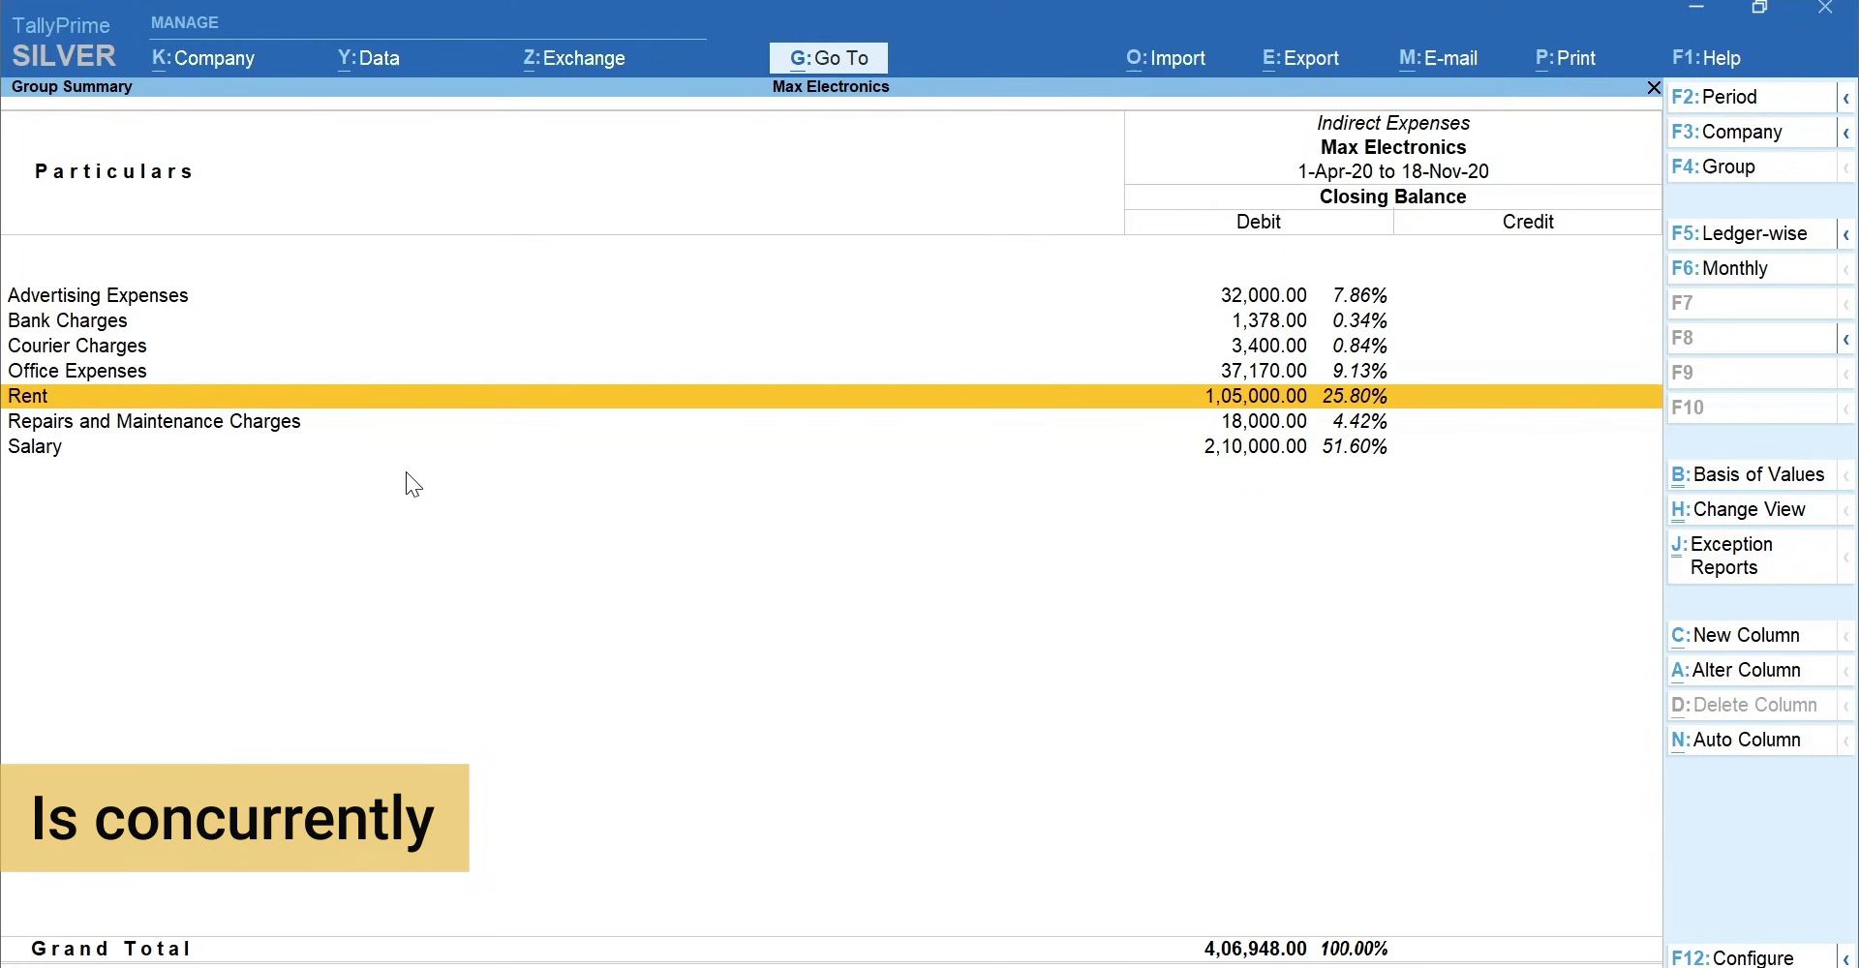
{"action": "key", "text": "Escape"}
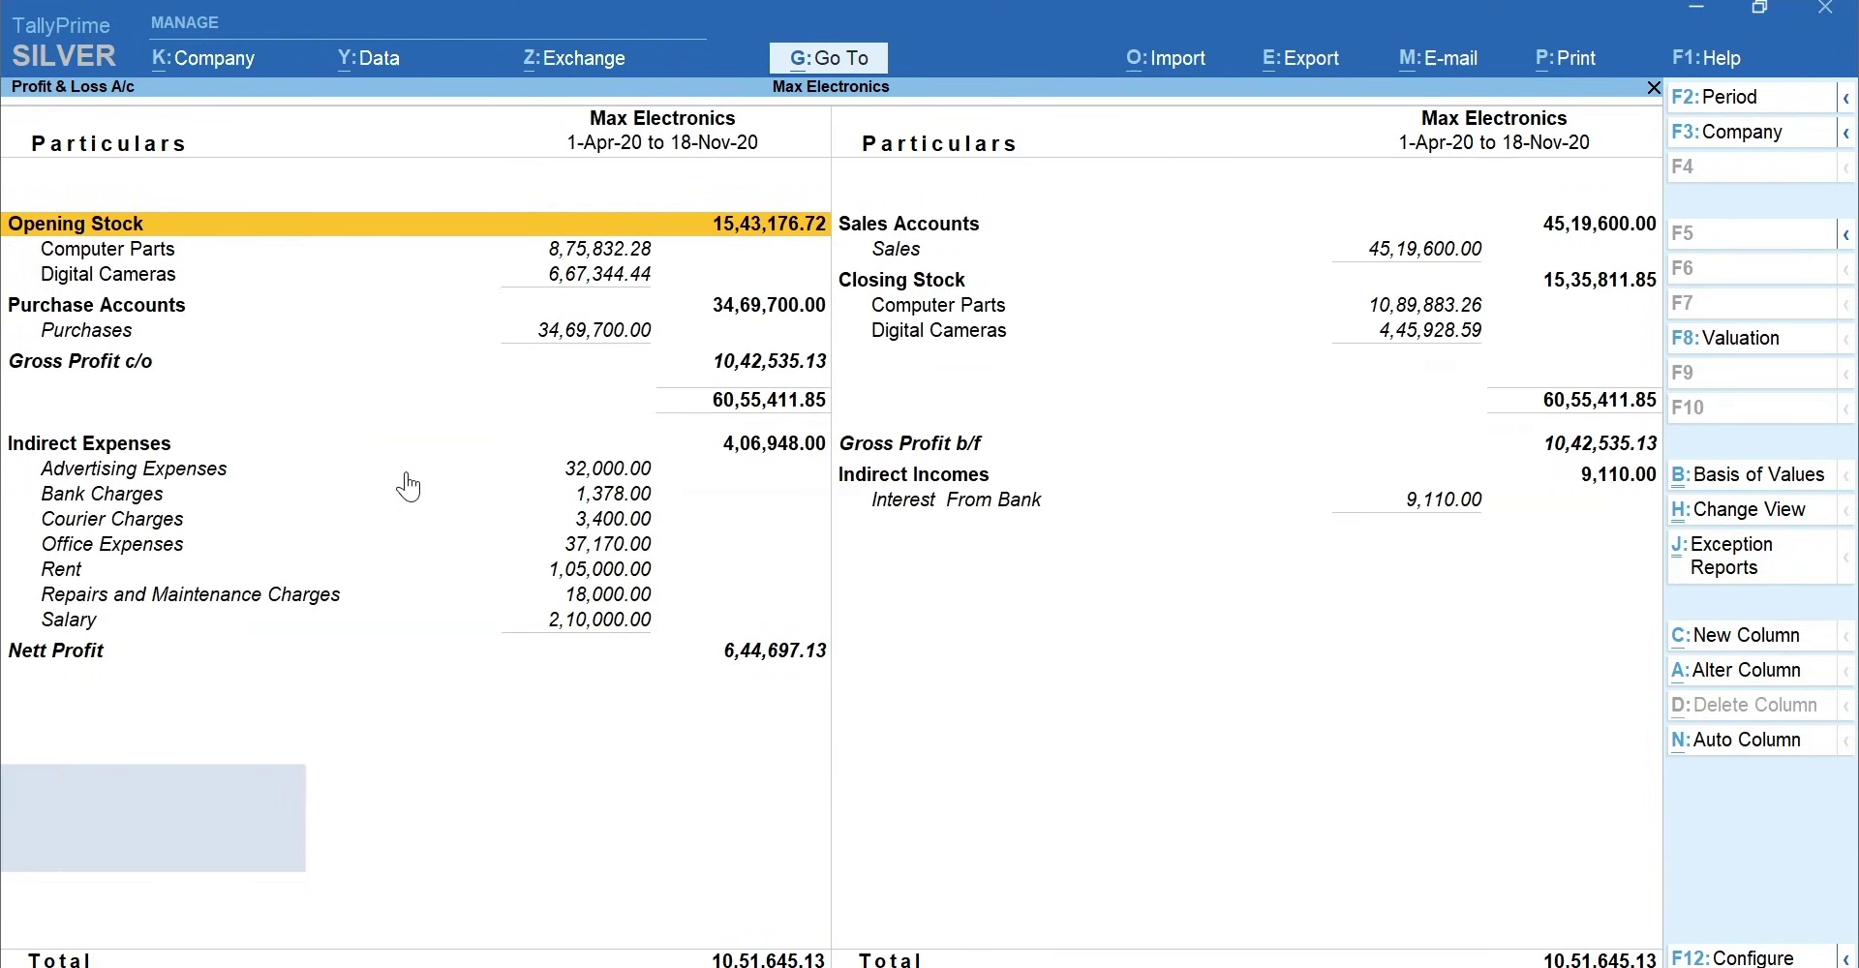
Switch the Profit & Loss A/c to Vertical view with Trading and Income Statement sections
{"action": "key", "text": "ctrl"}
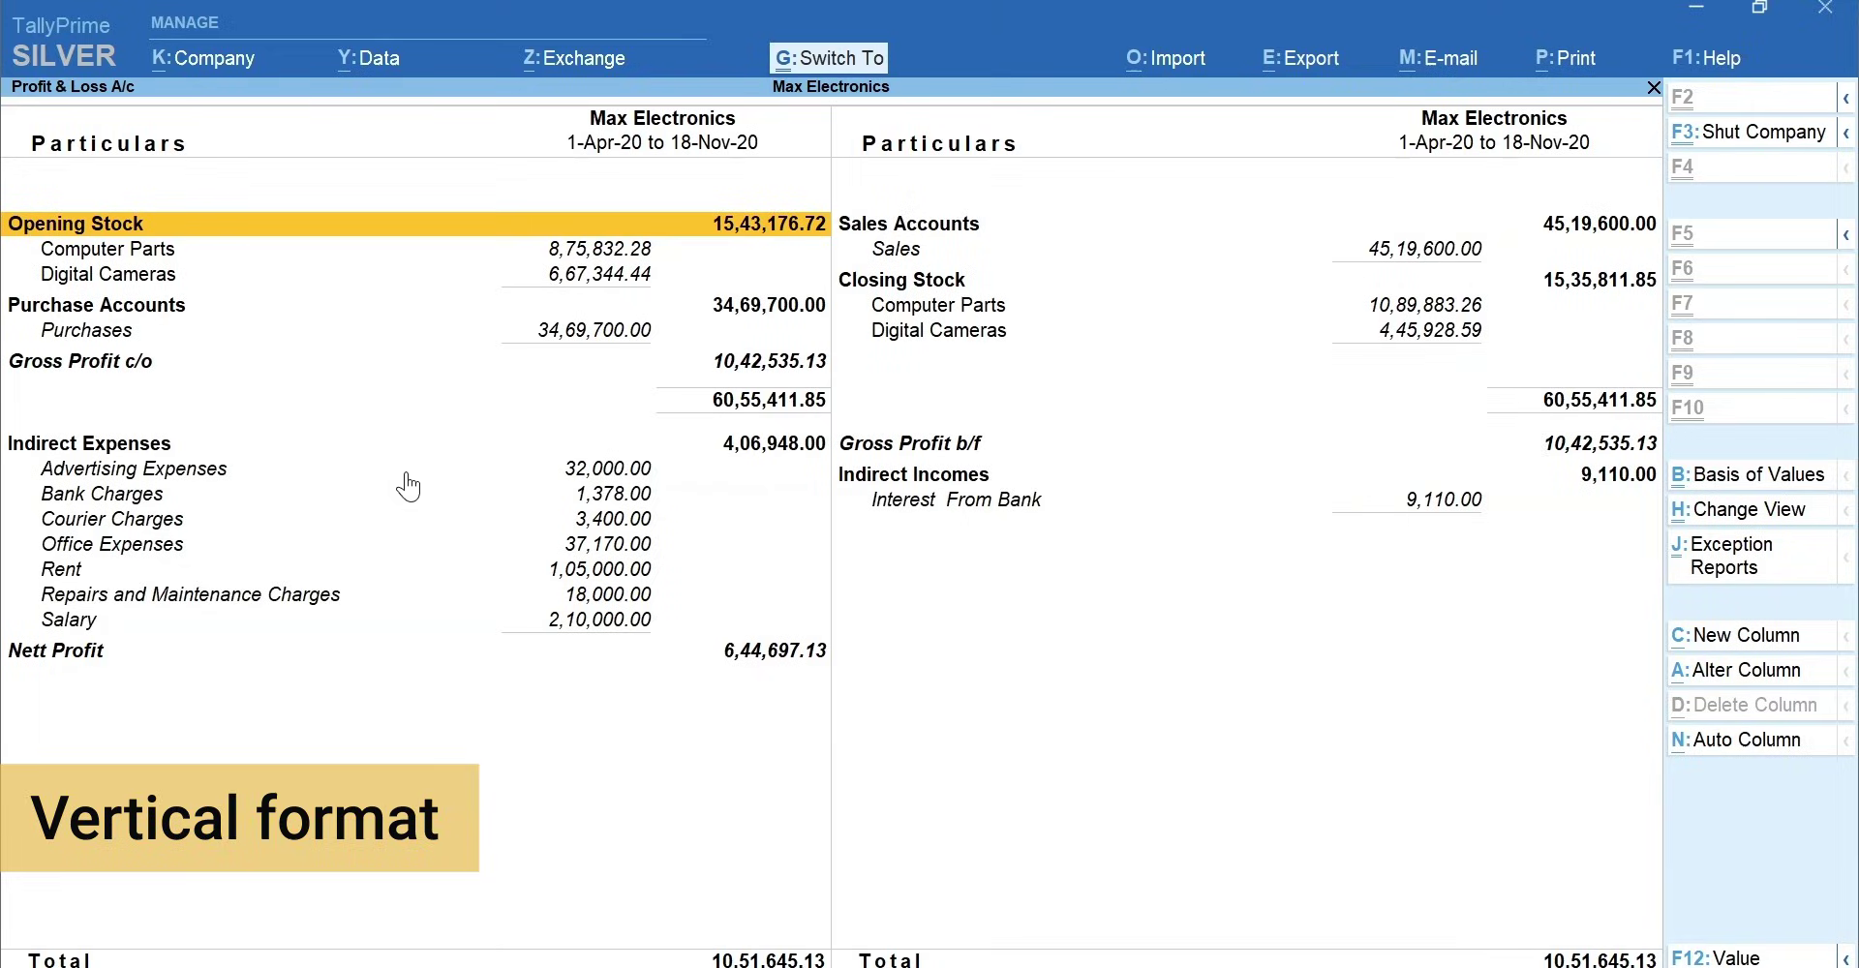
{"action": "key", "text": "ctrl+h"}
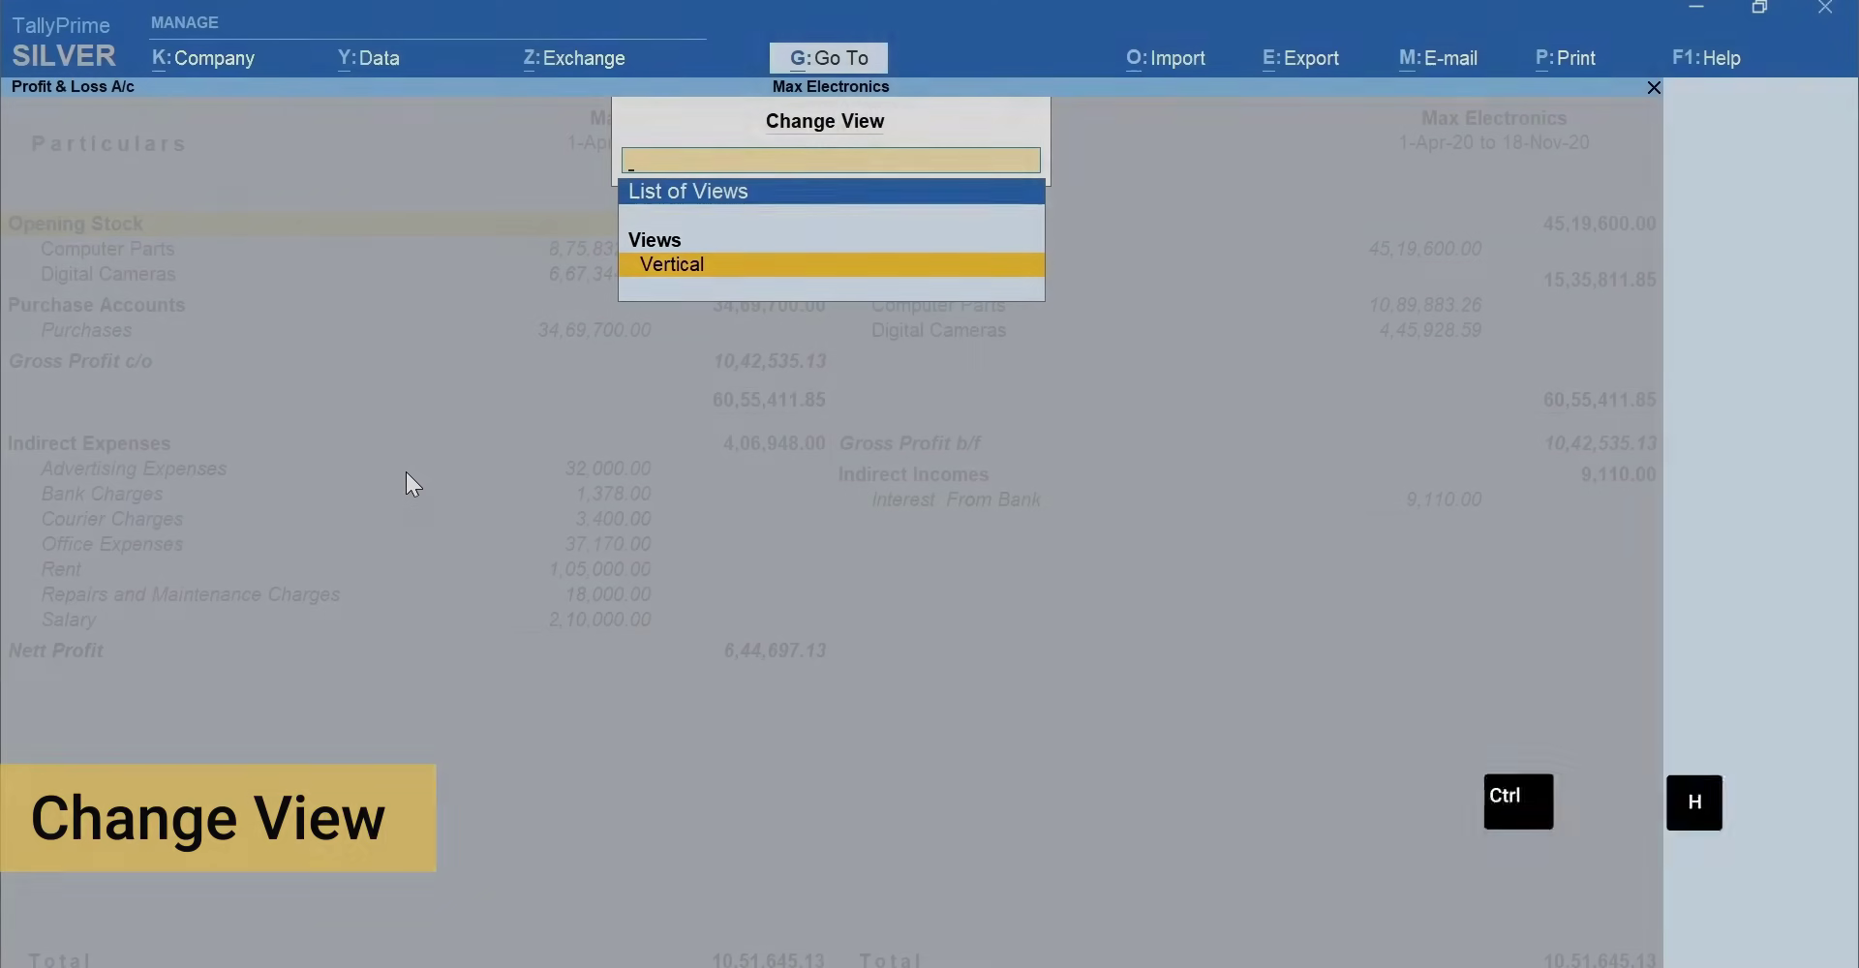
{"action": "key", "text": "Return"}
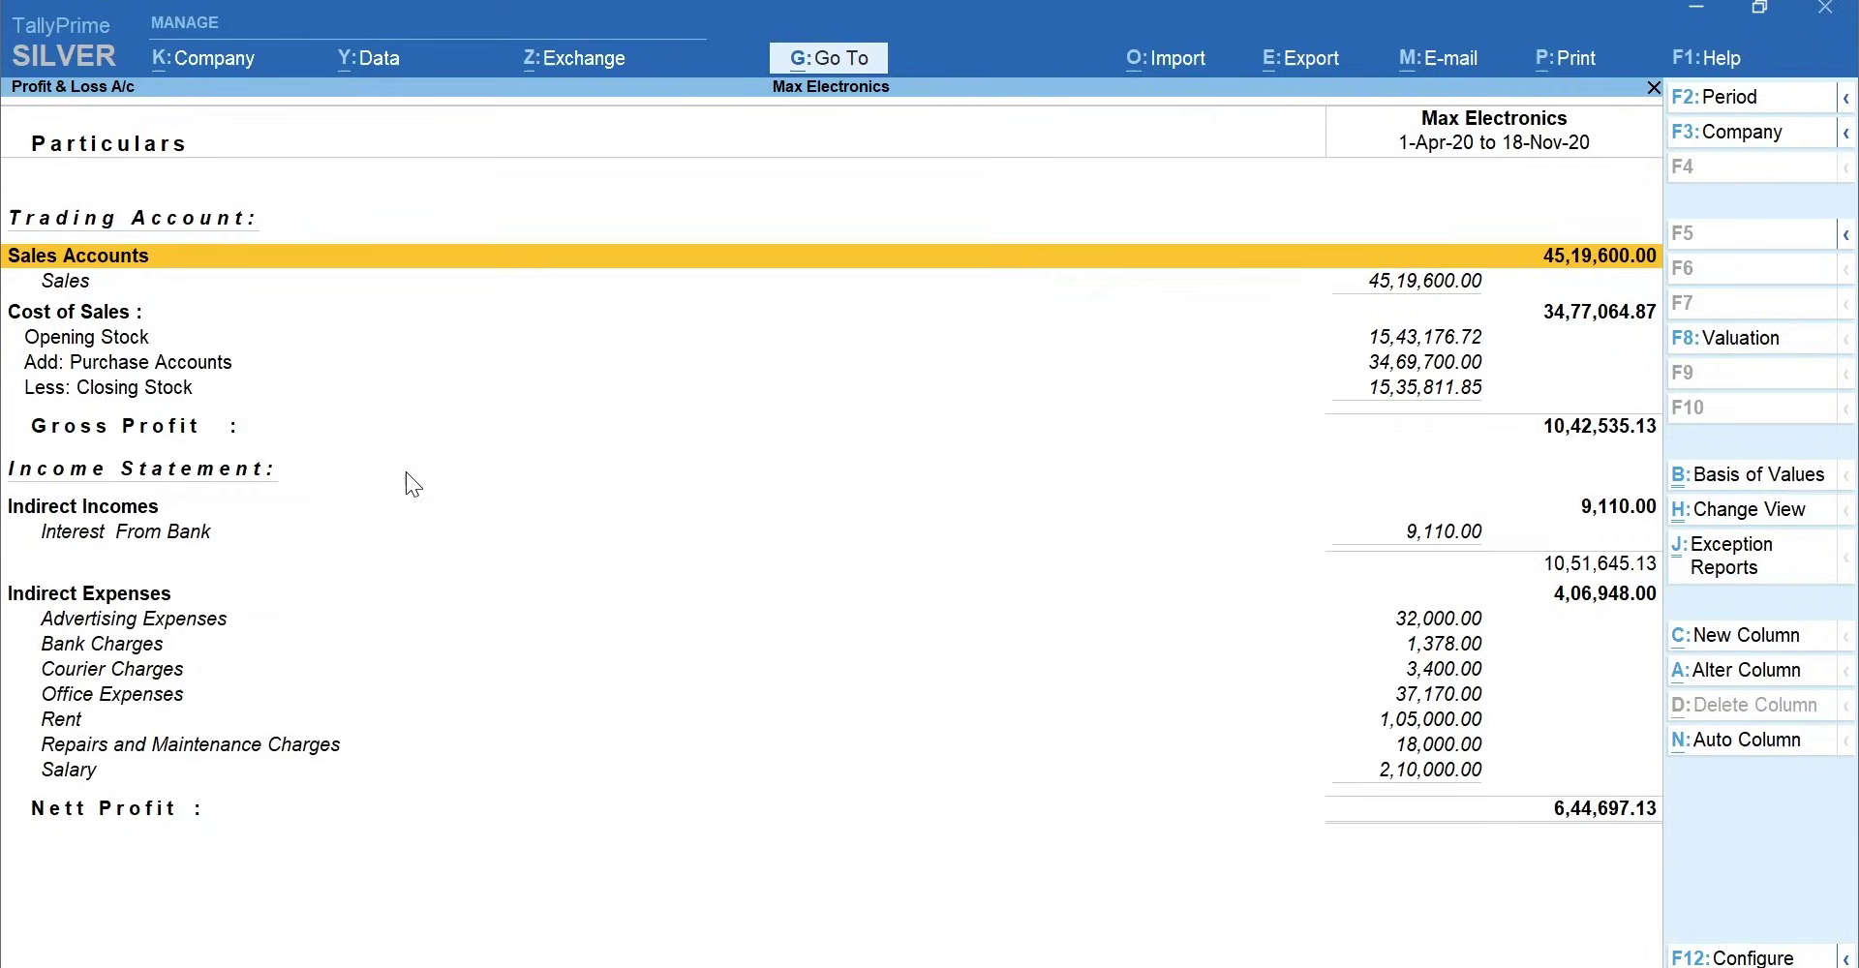
{"action": "key", "text": "alt+c"}
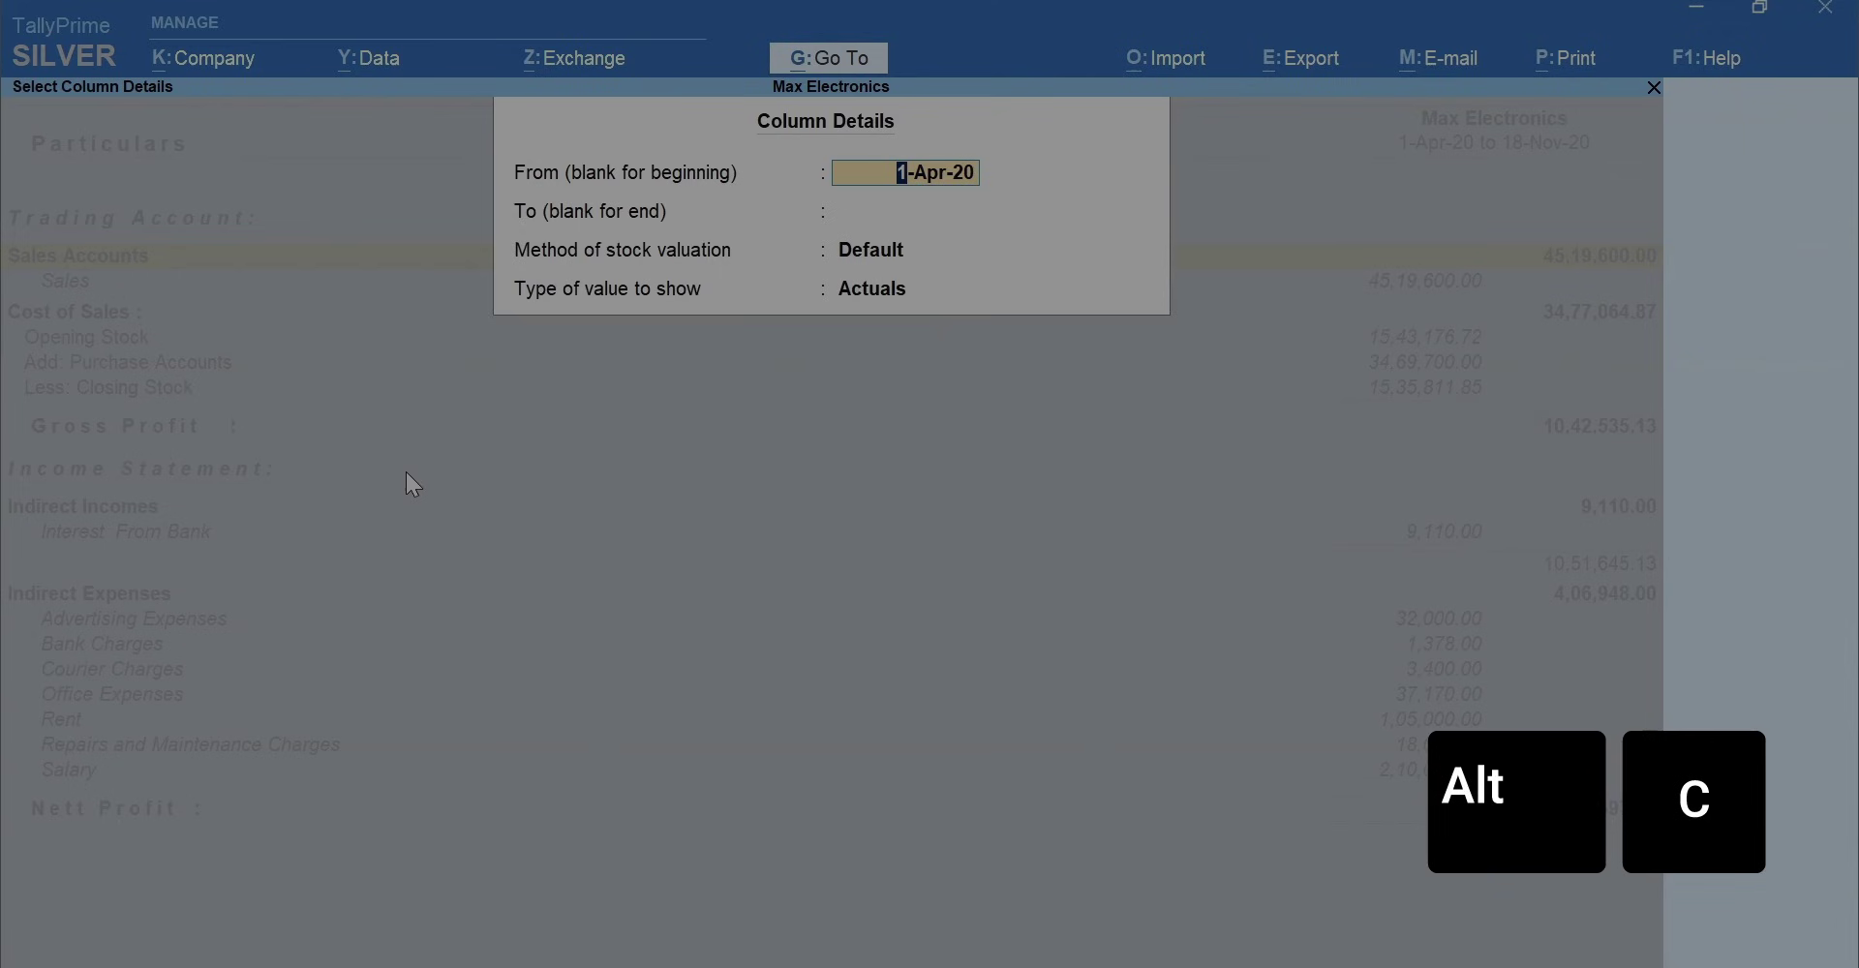
{"action": "type", "text": "1-10"}
{"action": "key", "text": "Return"}
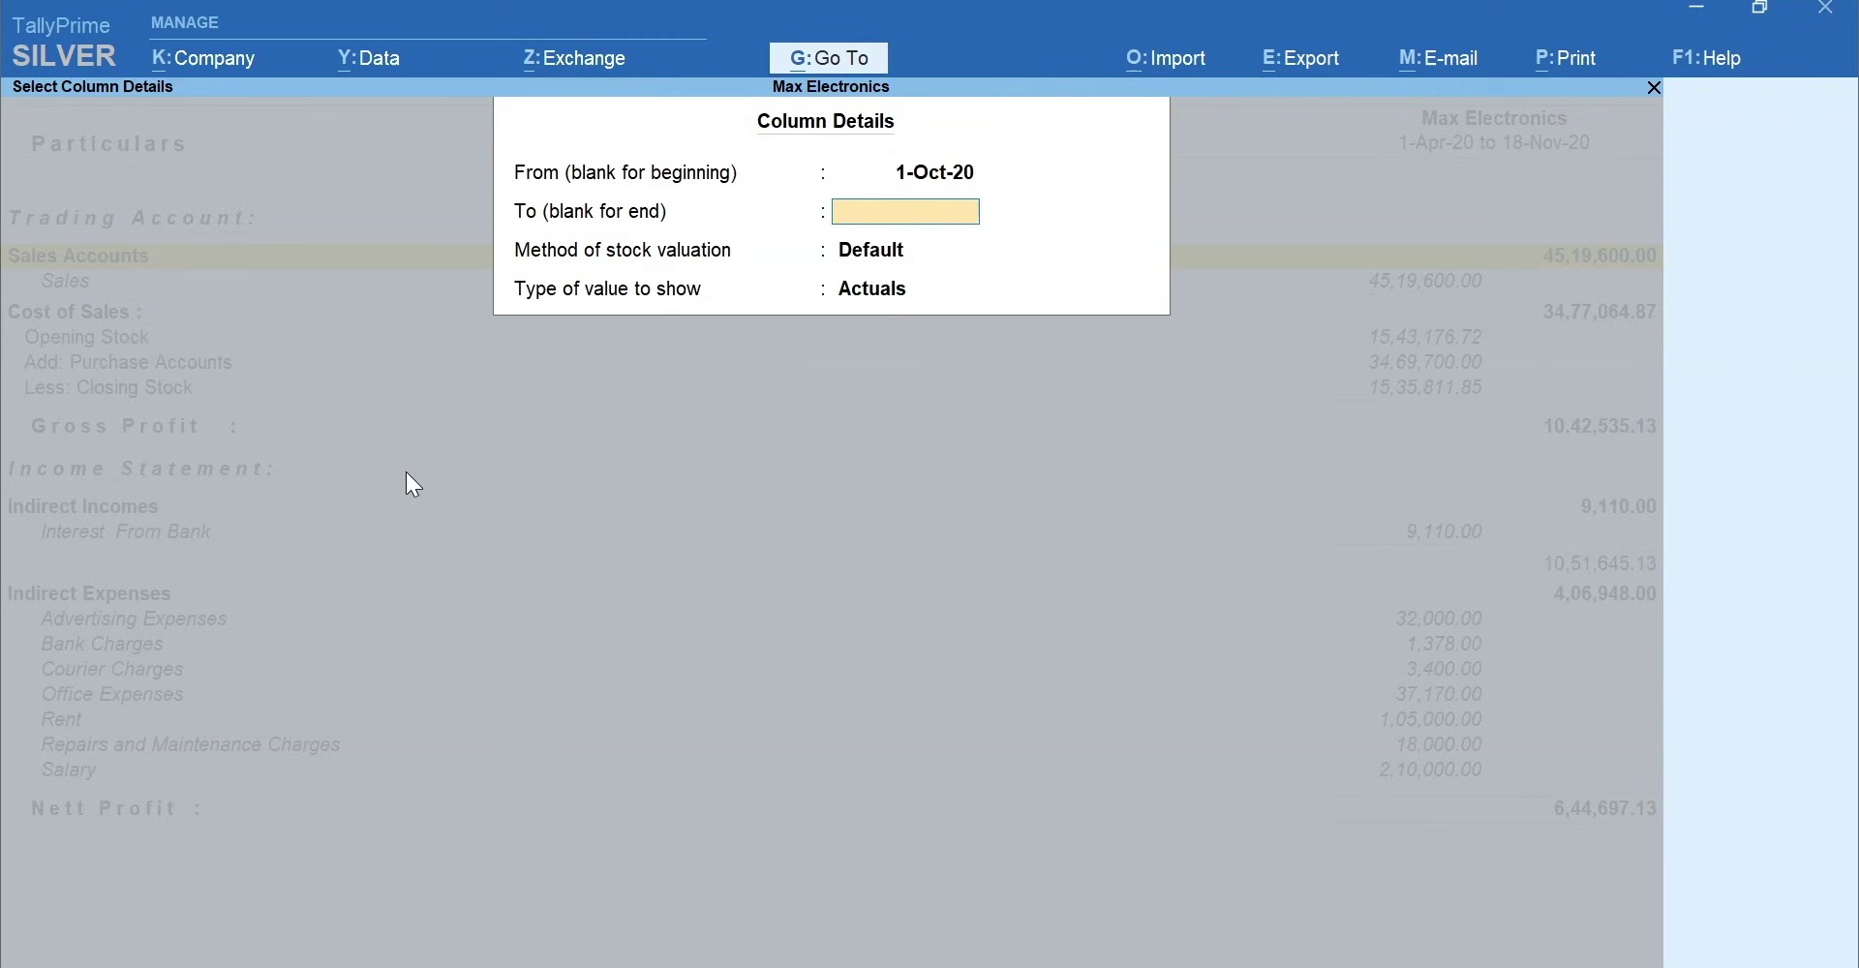
{"action": "type", "text": "31-10"}
{"action": "key", "text": "Return"}
{"action": "key", "text": "Return"}
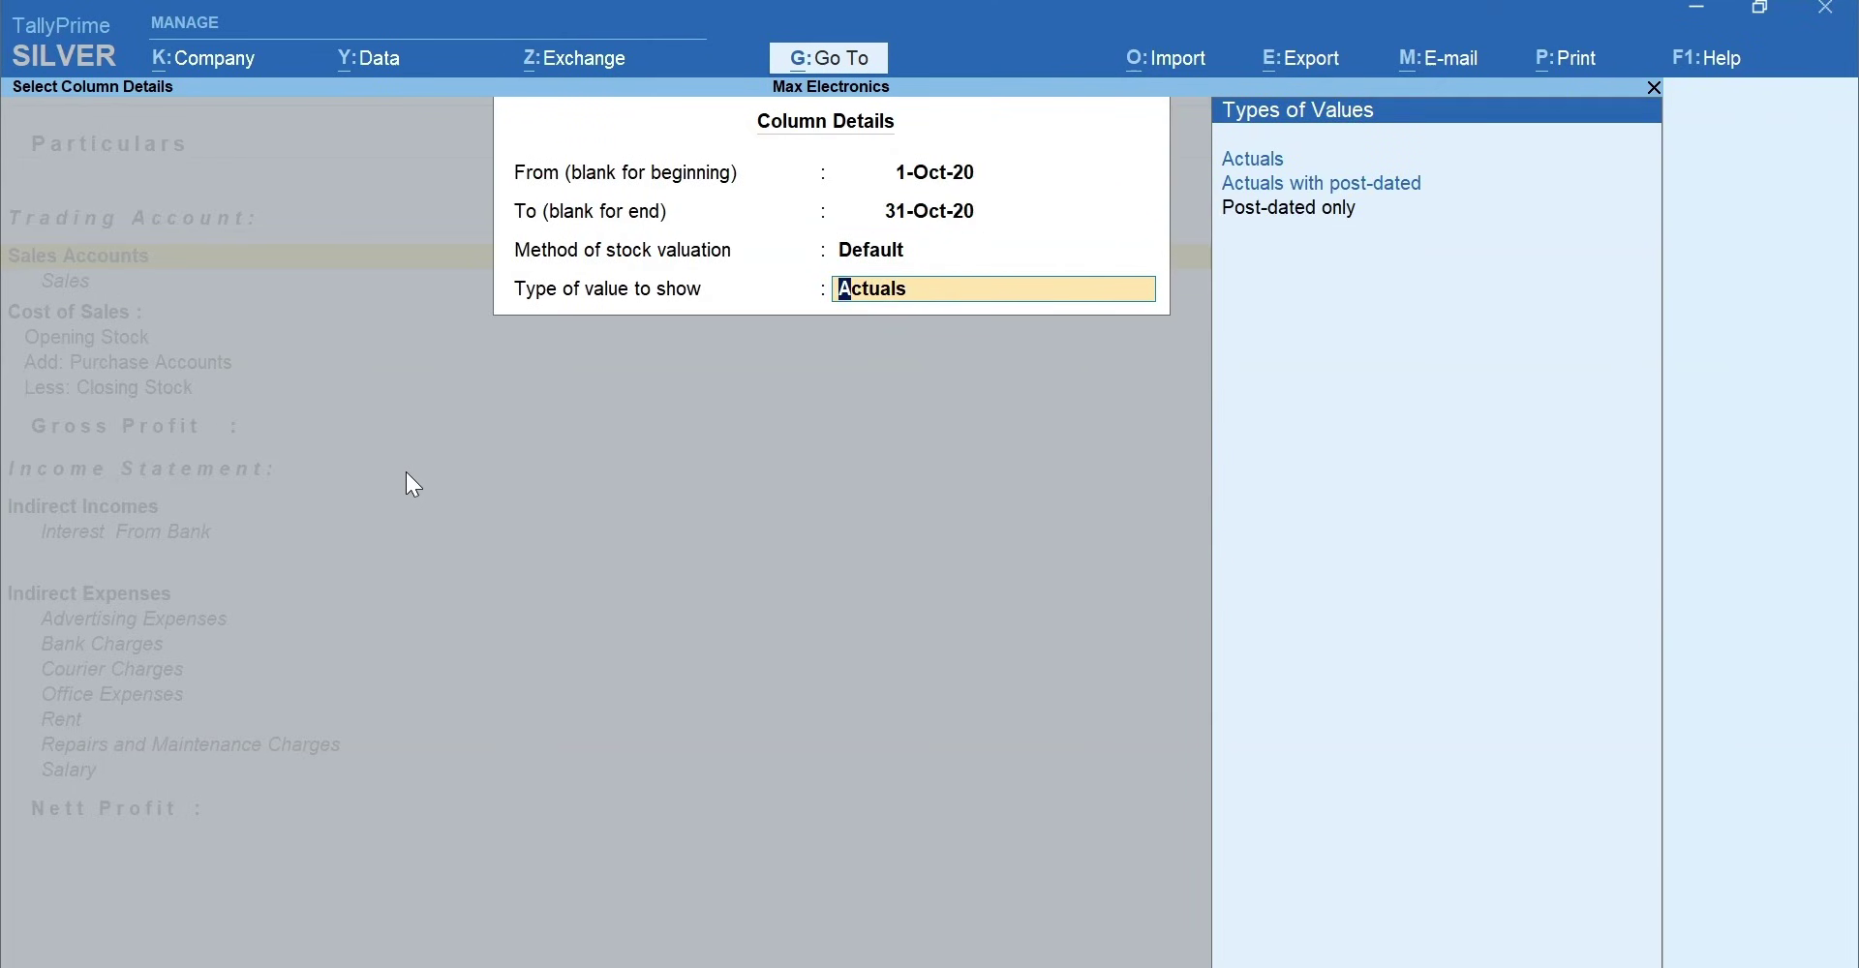
{"action": "key", "text": "Return"}
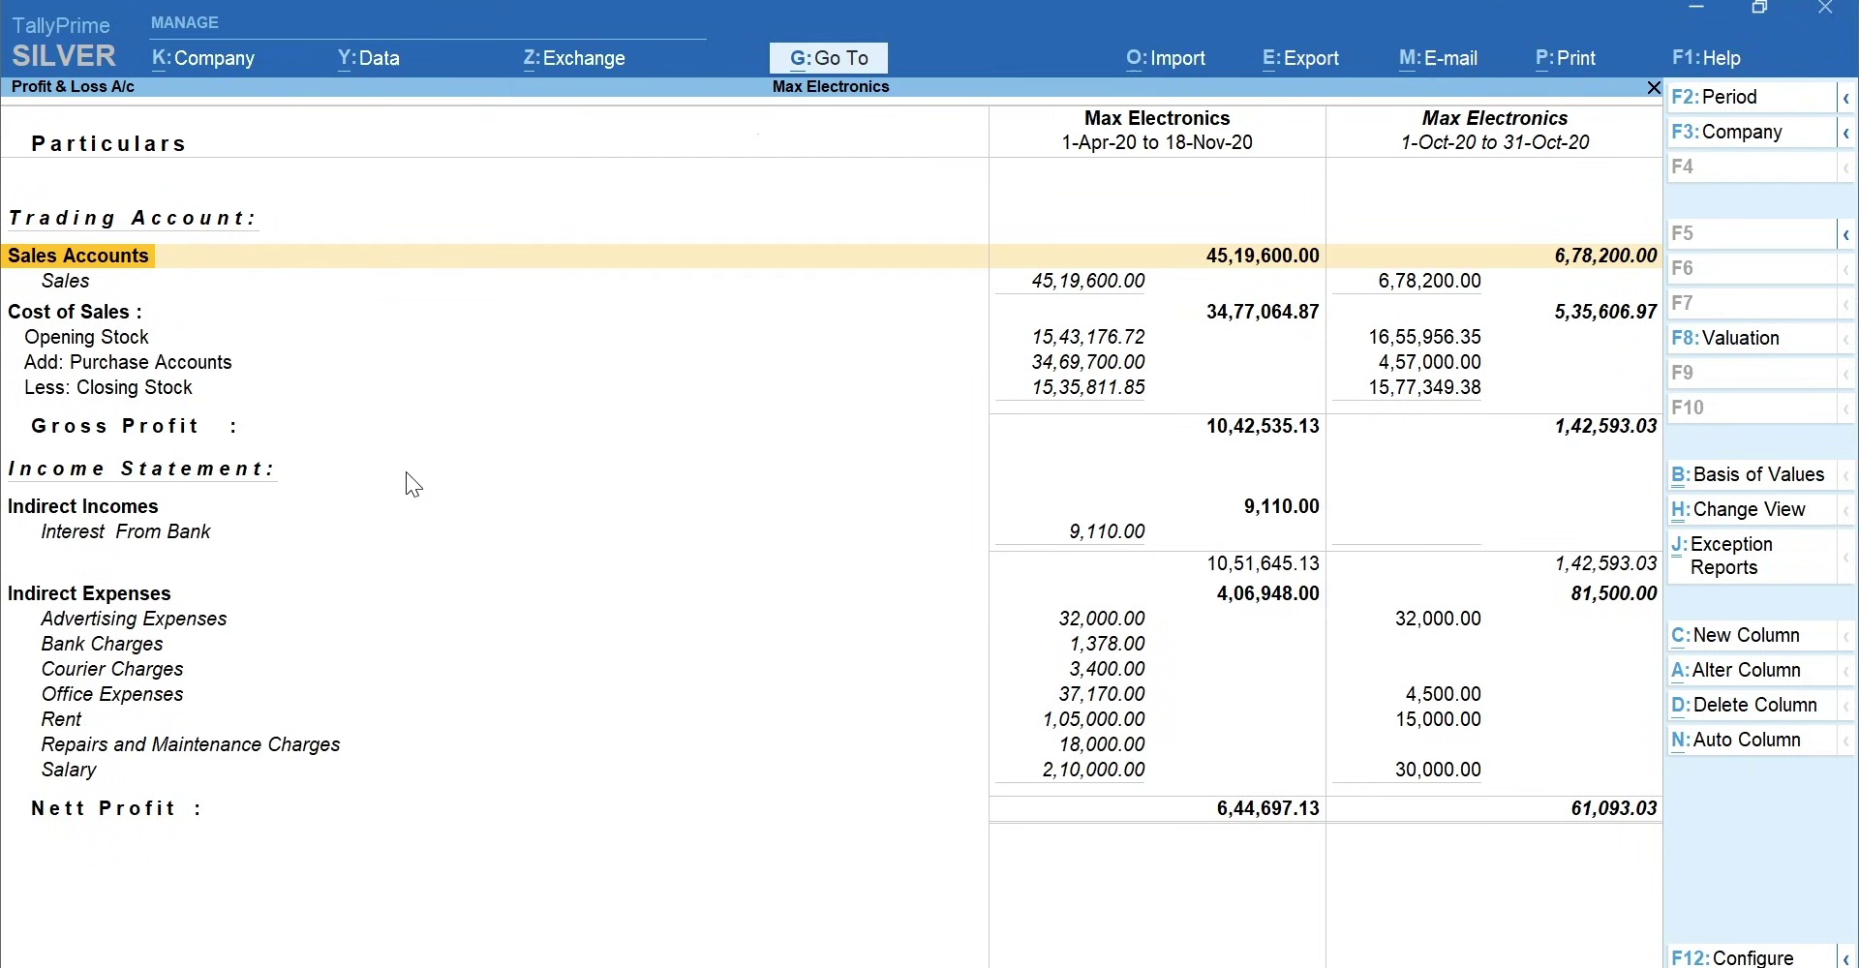
{"action": "key", "text": "Right"}
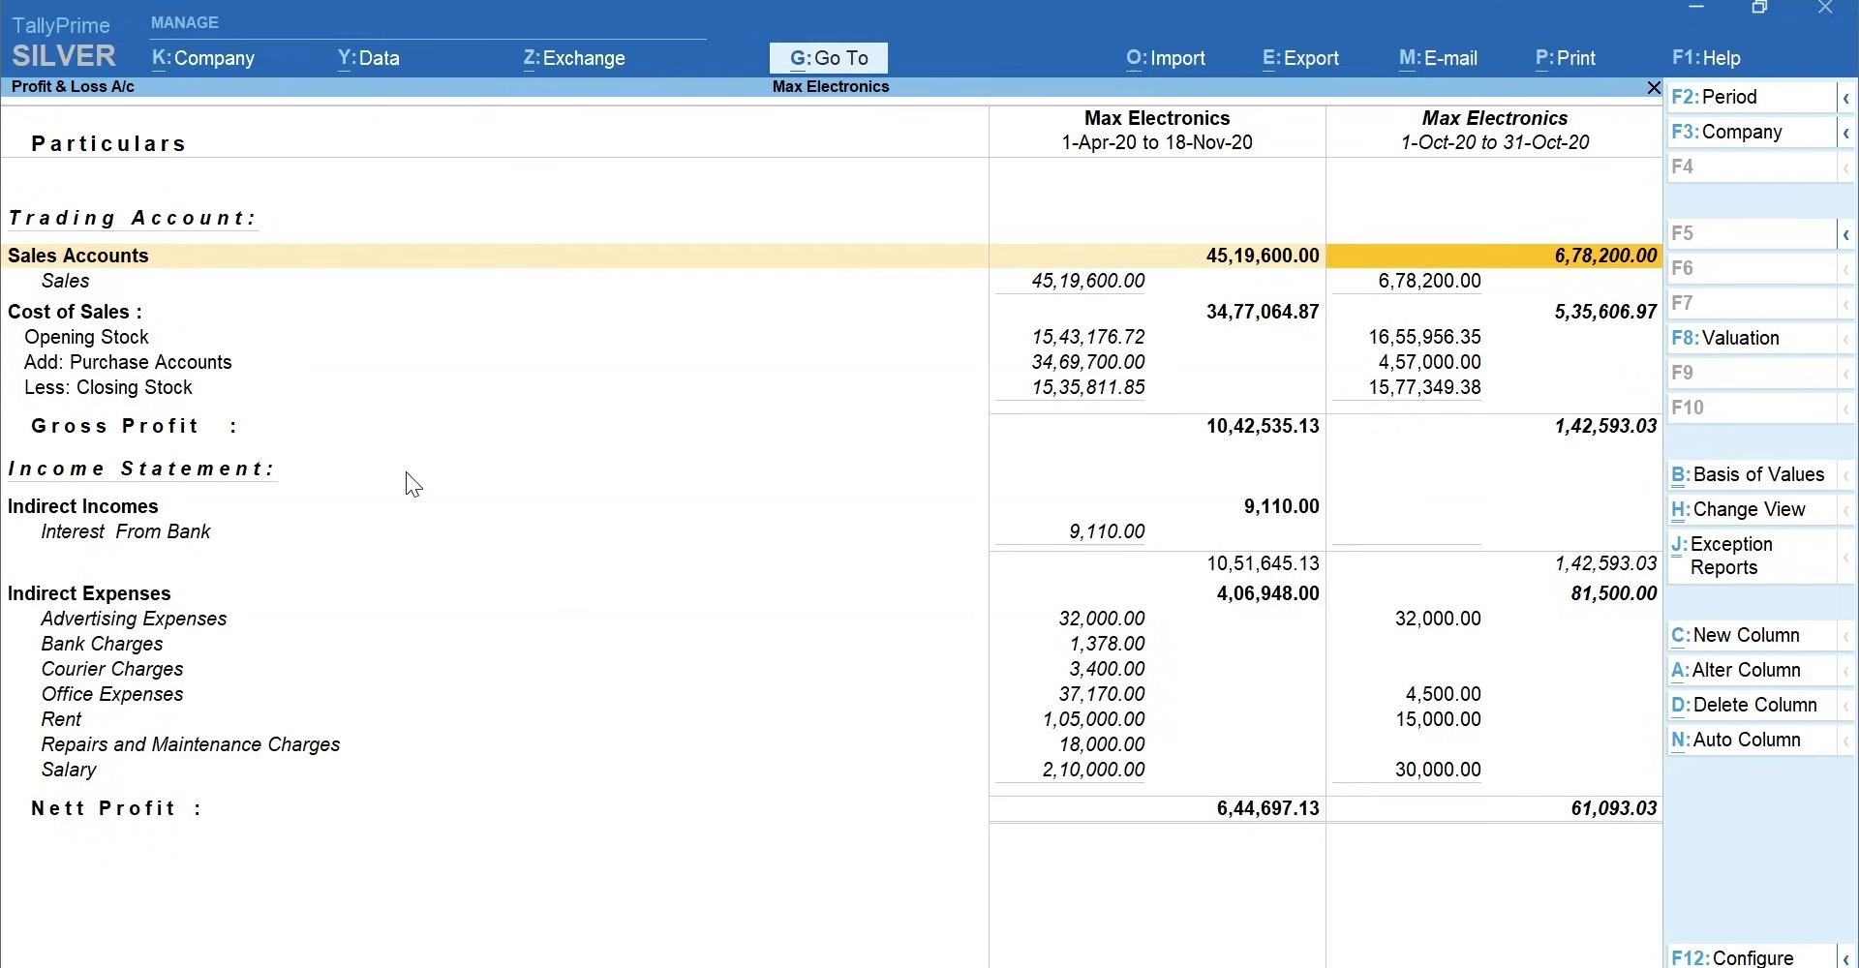
{"action": "key", "text": "alt+c"}
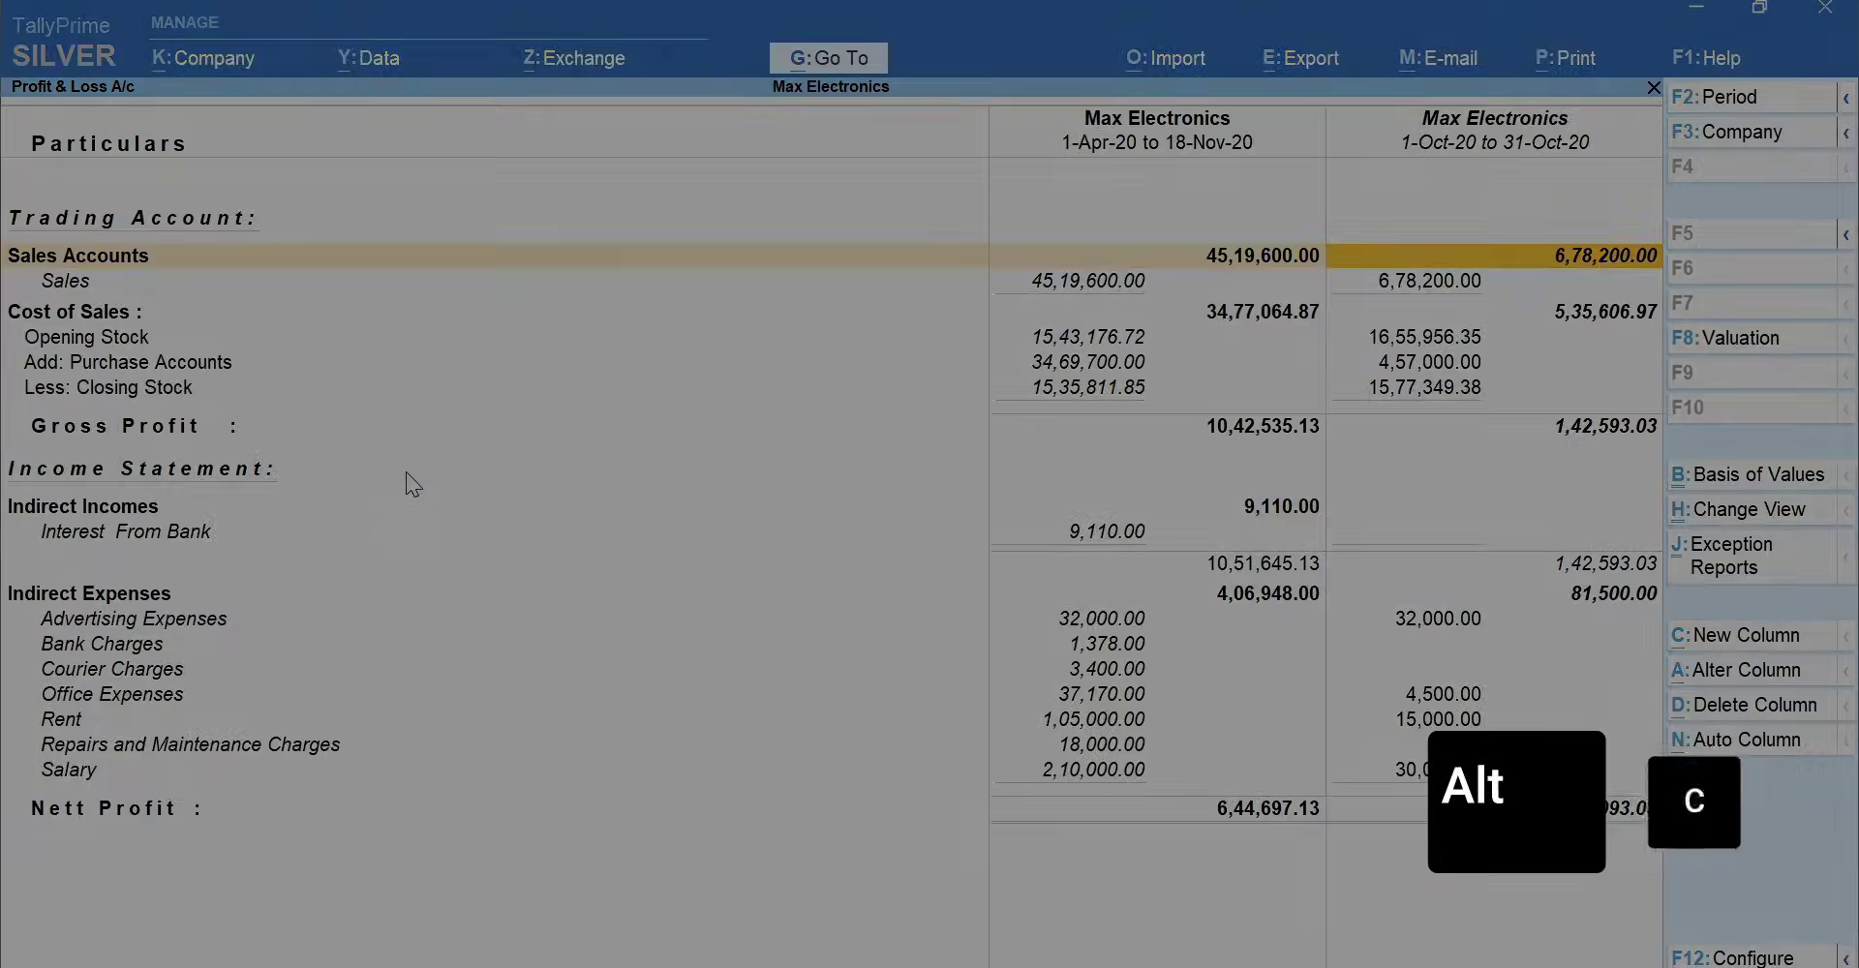
{"action": "type", "text": "1-9"}
{"action": "key", "text": "Return"}
{"action": "type", "text": "30-sep"}
{"action": "key", "text": "Return"}
{"action": "key", "text": "Return"}
{"action": "key", "text": "Return"}
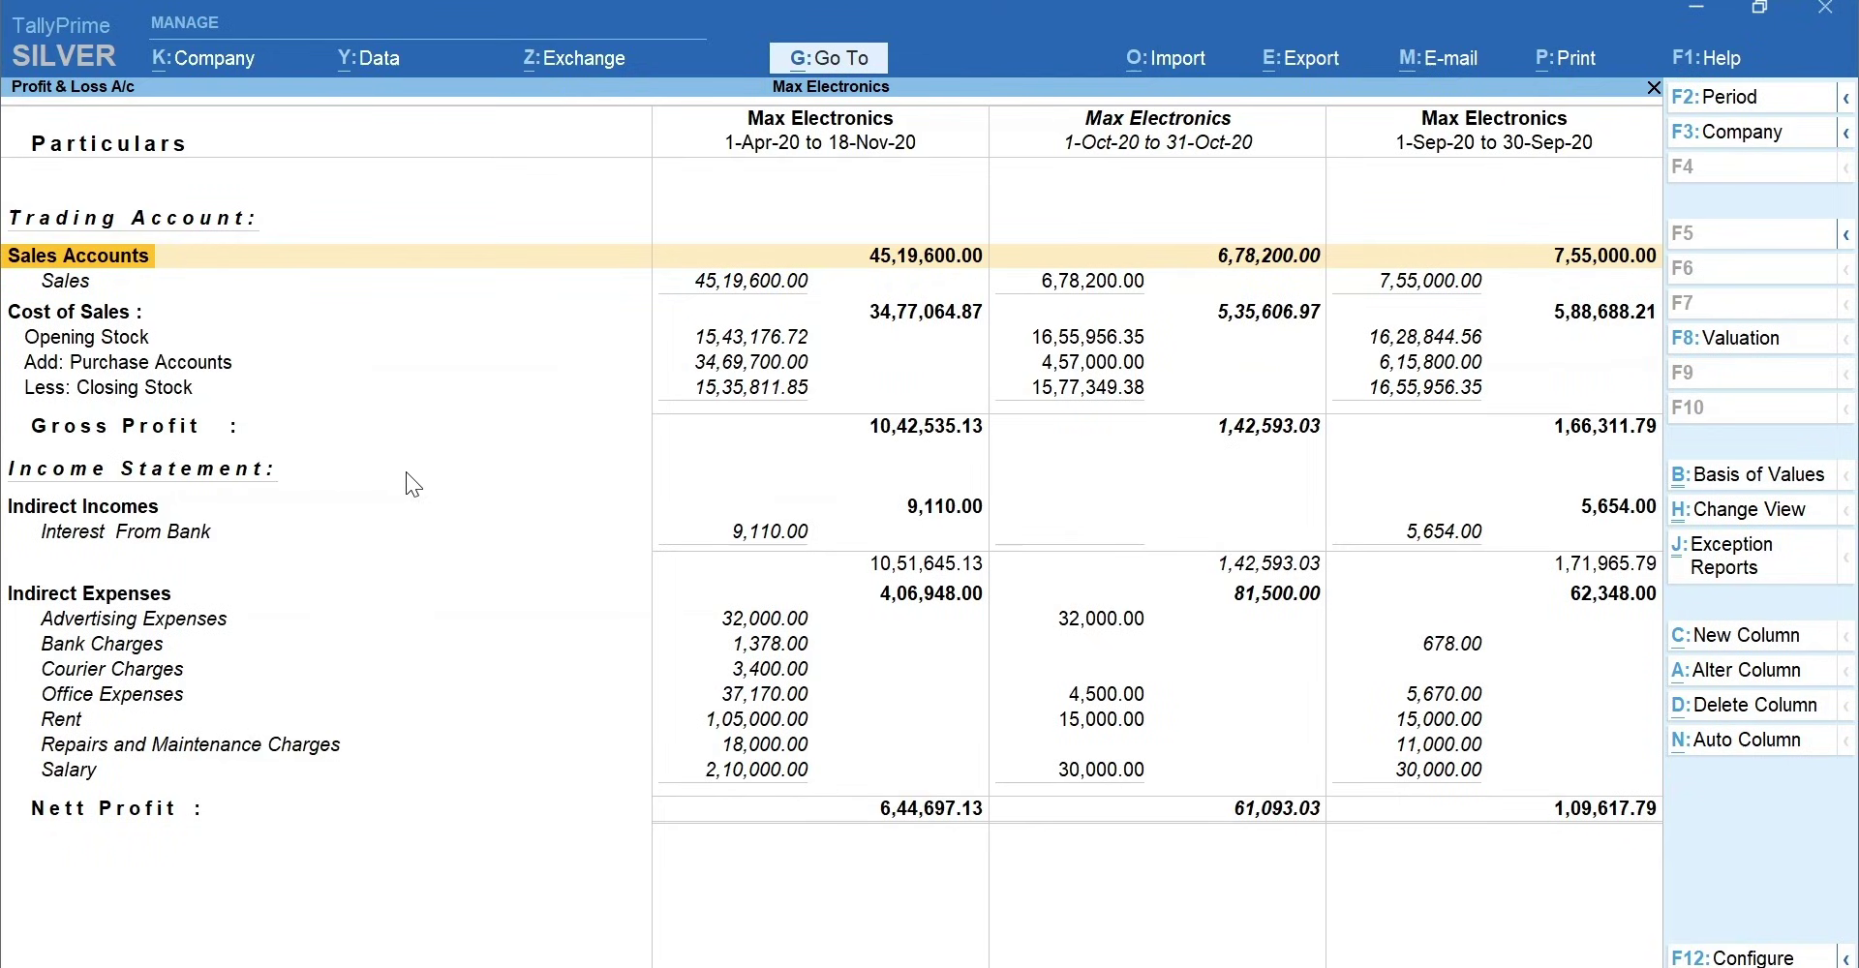
{"action": "key", "text": "Right"}
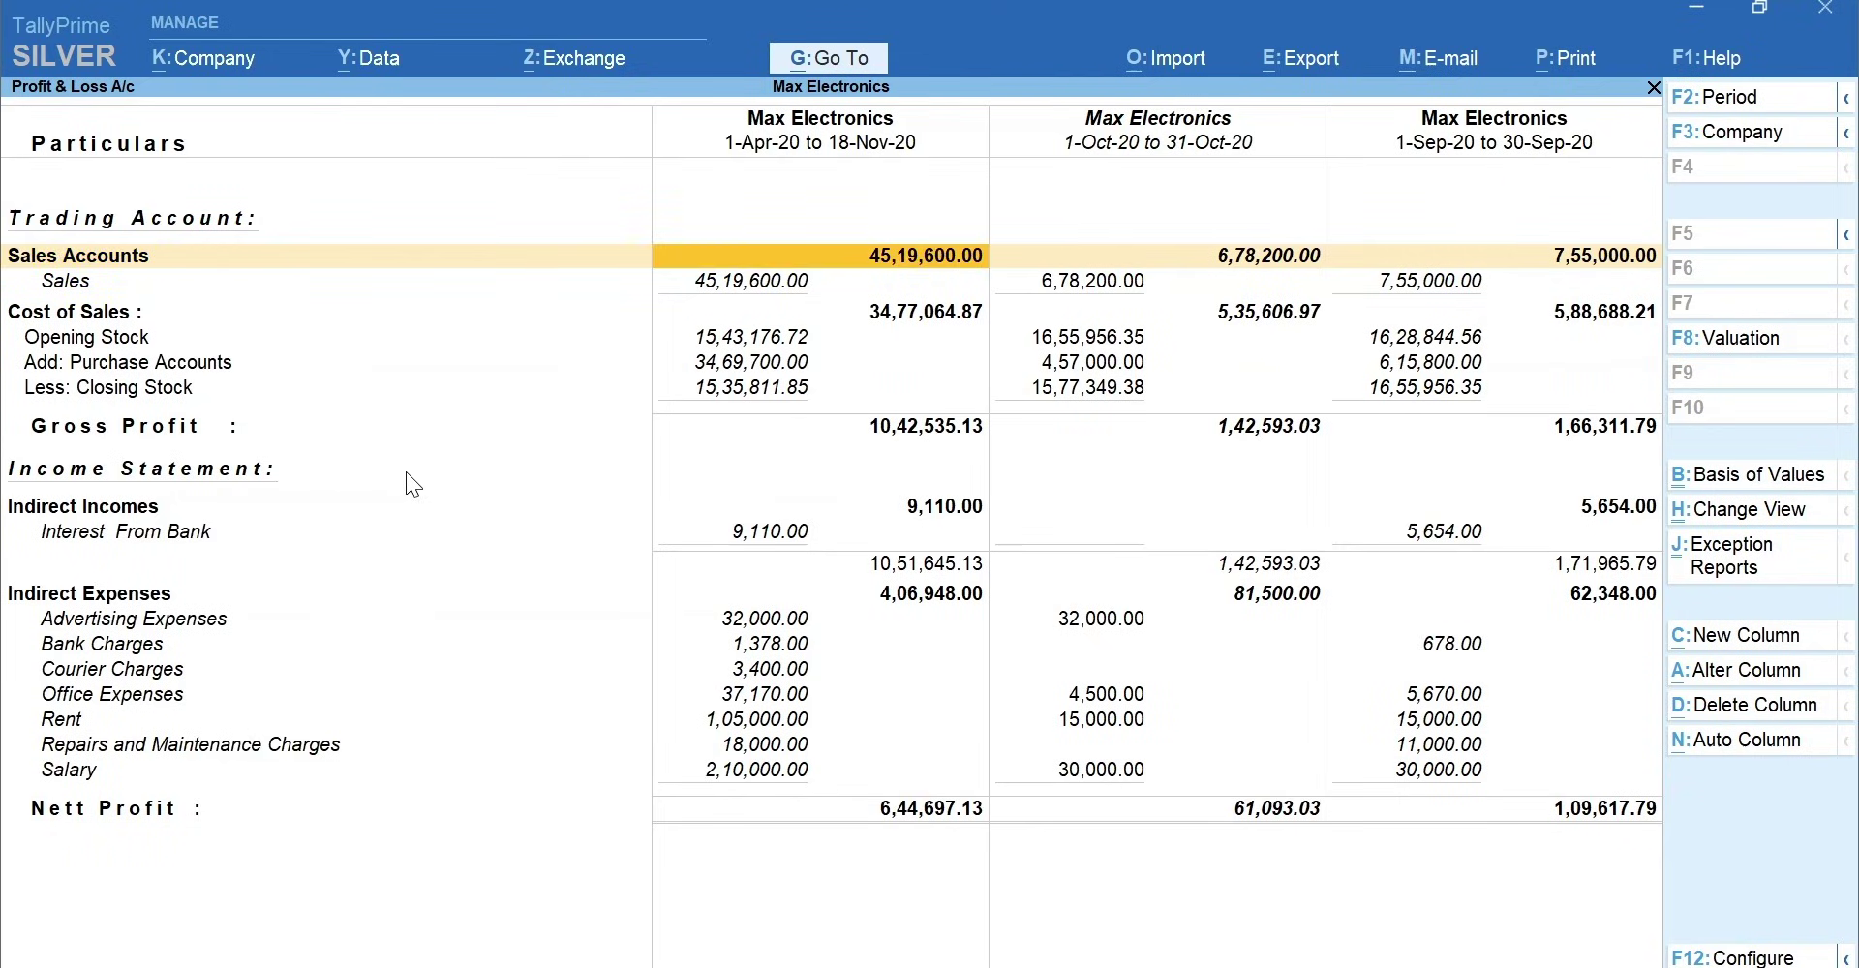
{"action": "key", "text": "Right"}
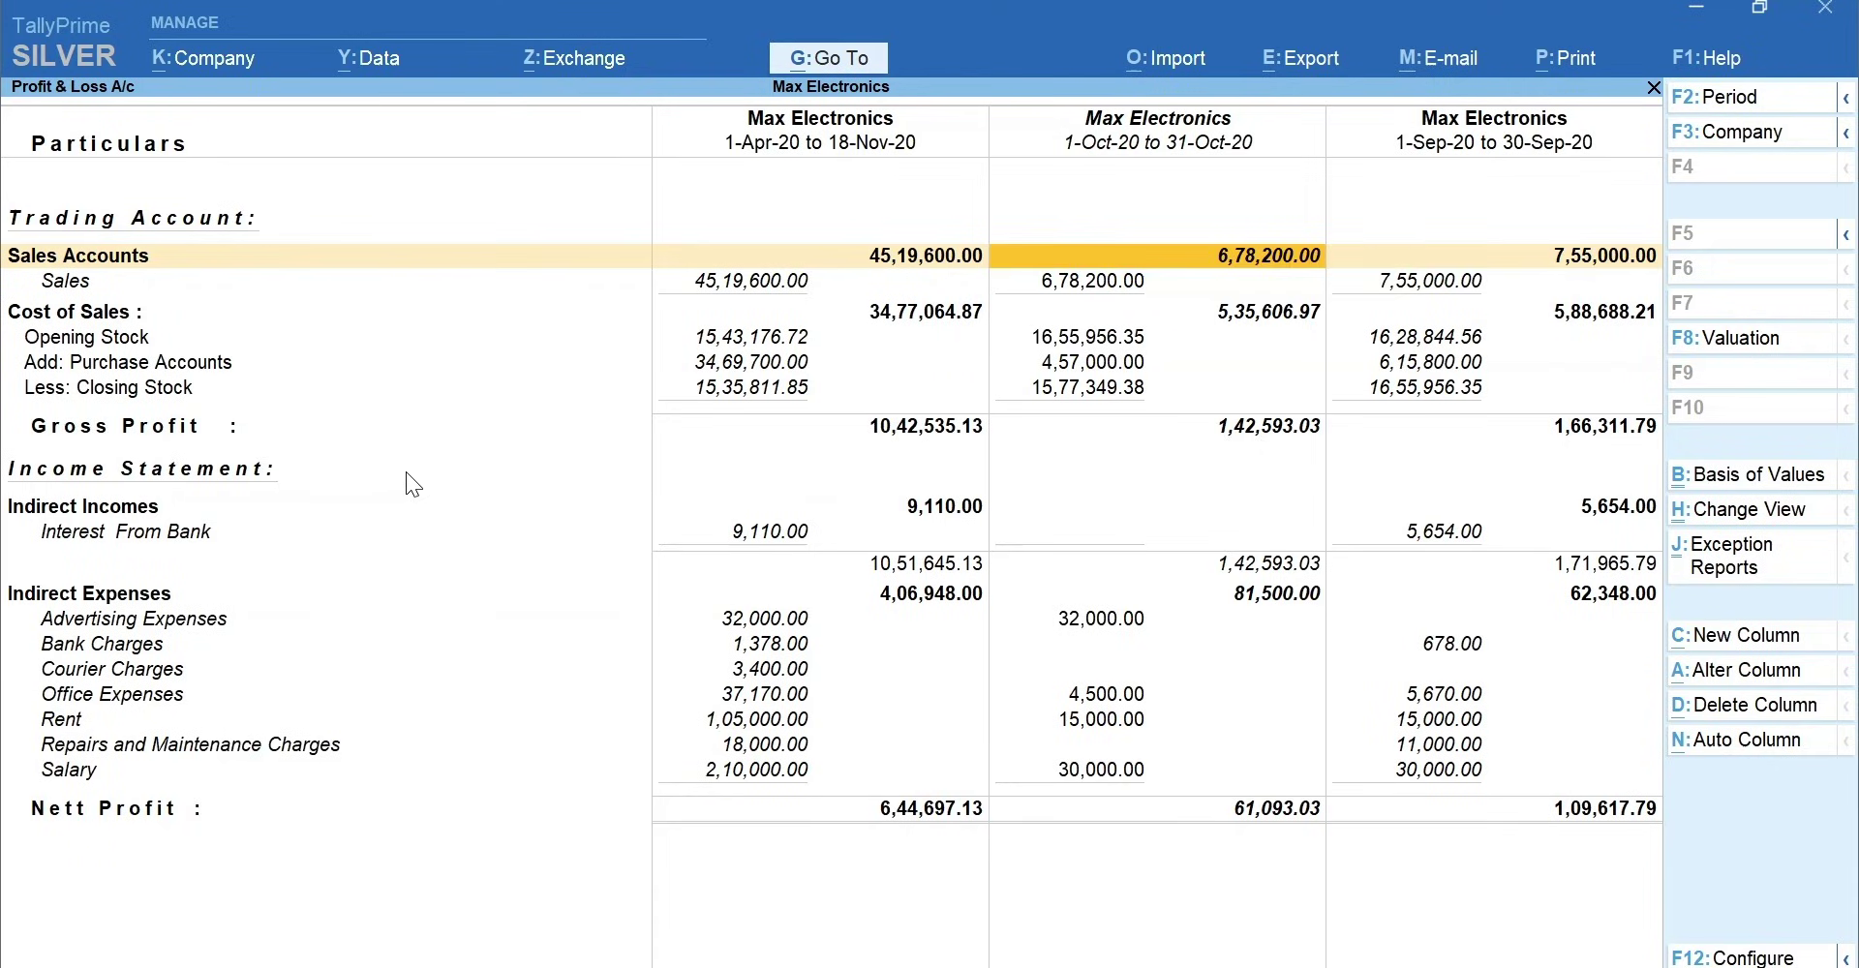
{"action": "key", "text": "Right"}
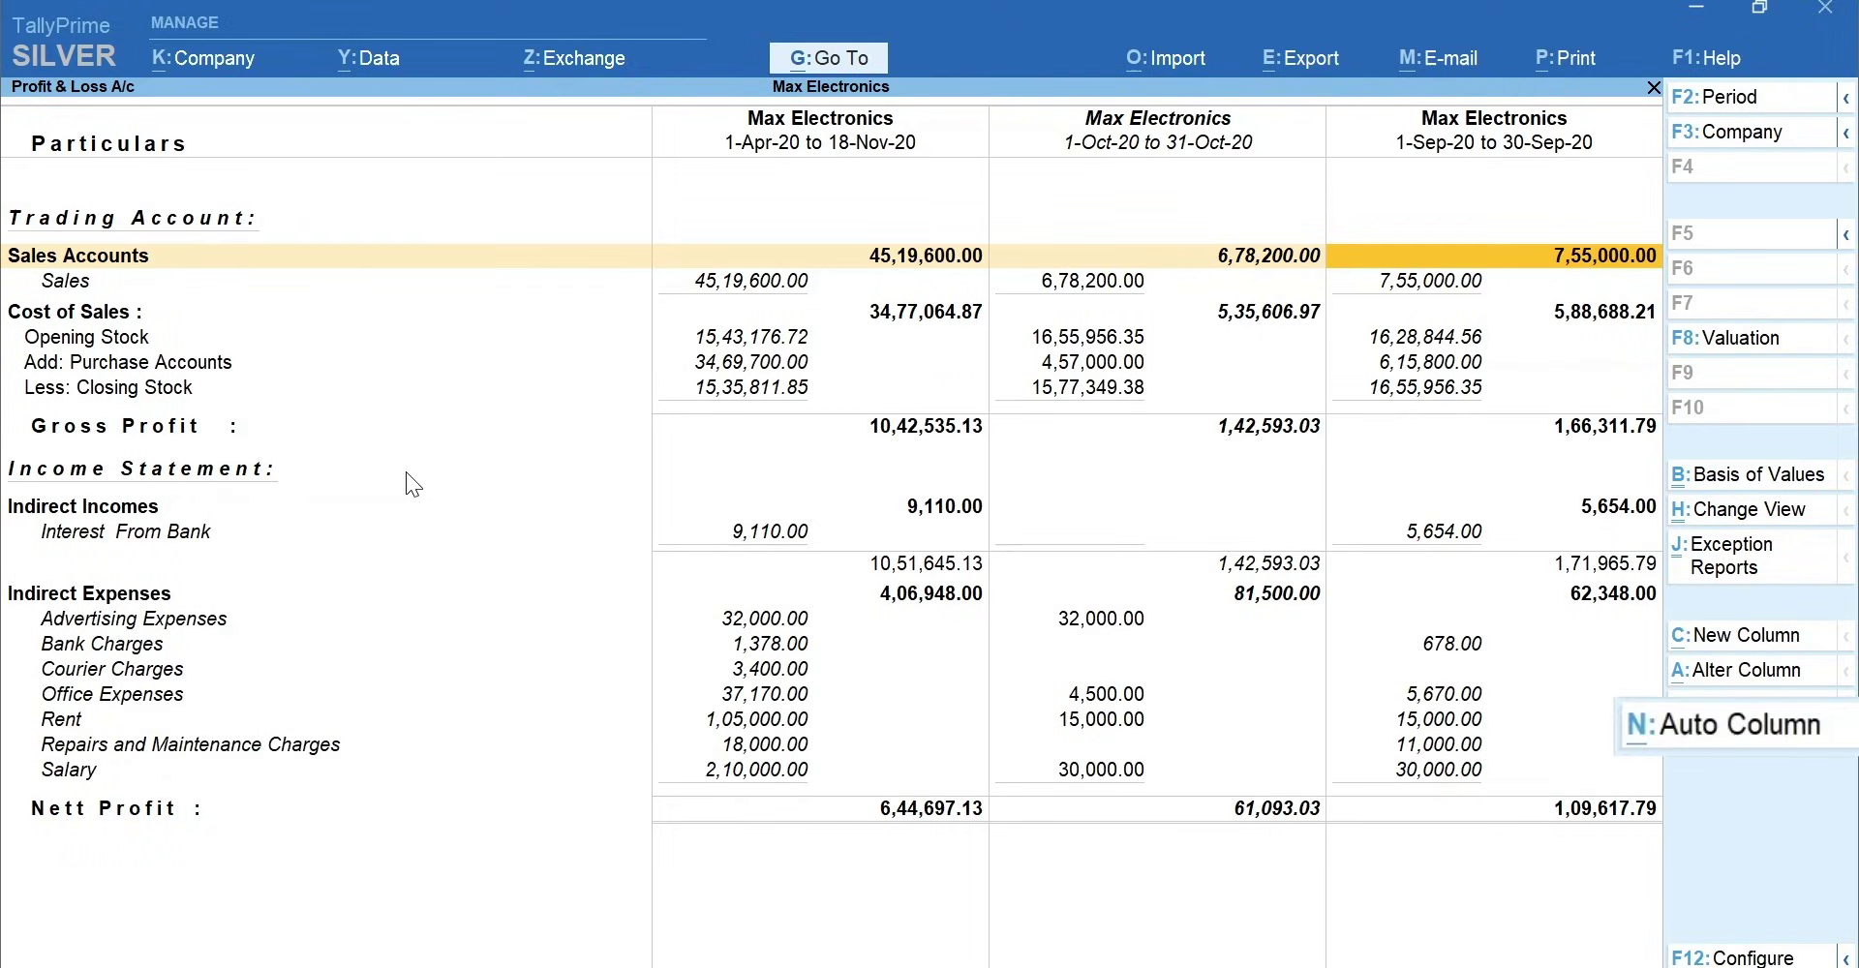
Add Monthly auto columns to the Profit & Loss and scroll across to July 2020
{"action": "key", "text": "alt+n"}
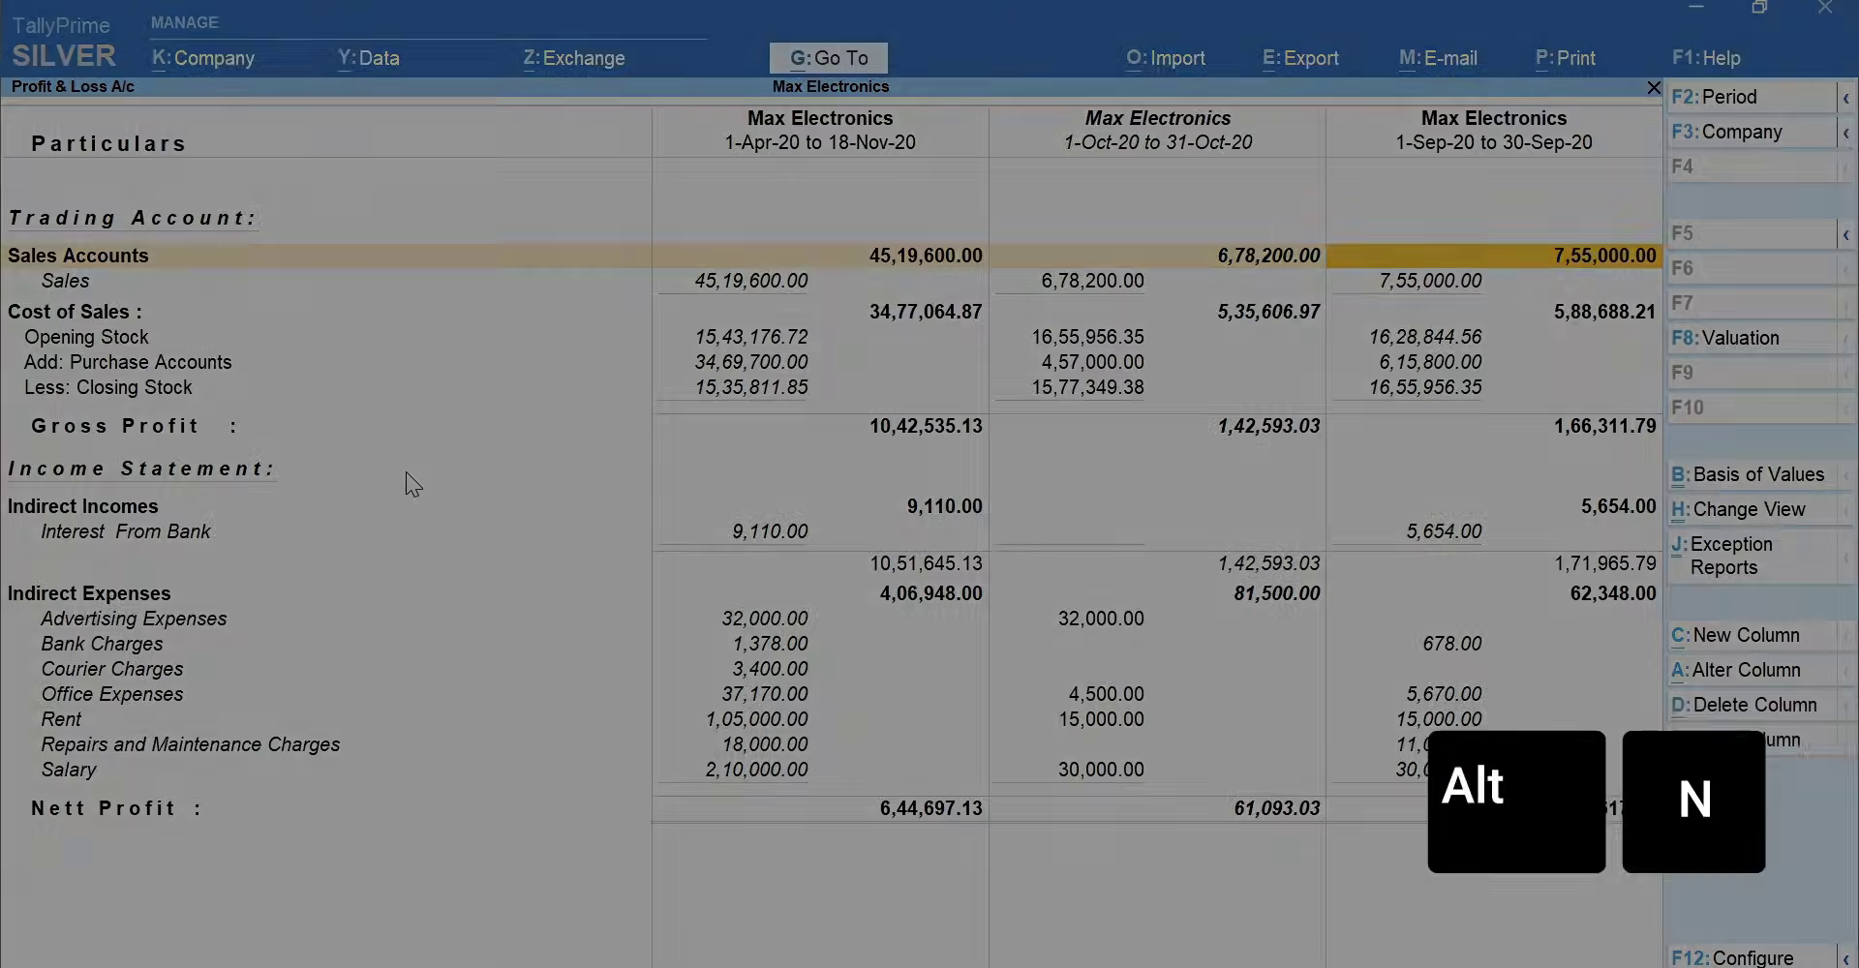
{"action": "key", "text": "Down"}
{"action": "key", "text": "Down"}
{"action": "key", "text": "Down"}
{"action": "key", "text": "Down"}
{"action": "key", "text": "Return"}
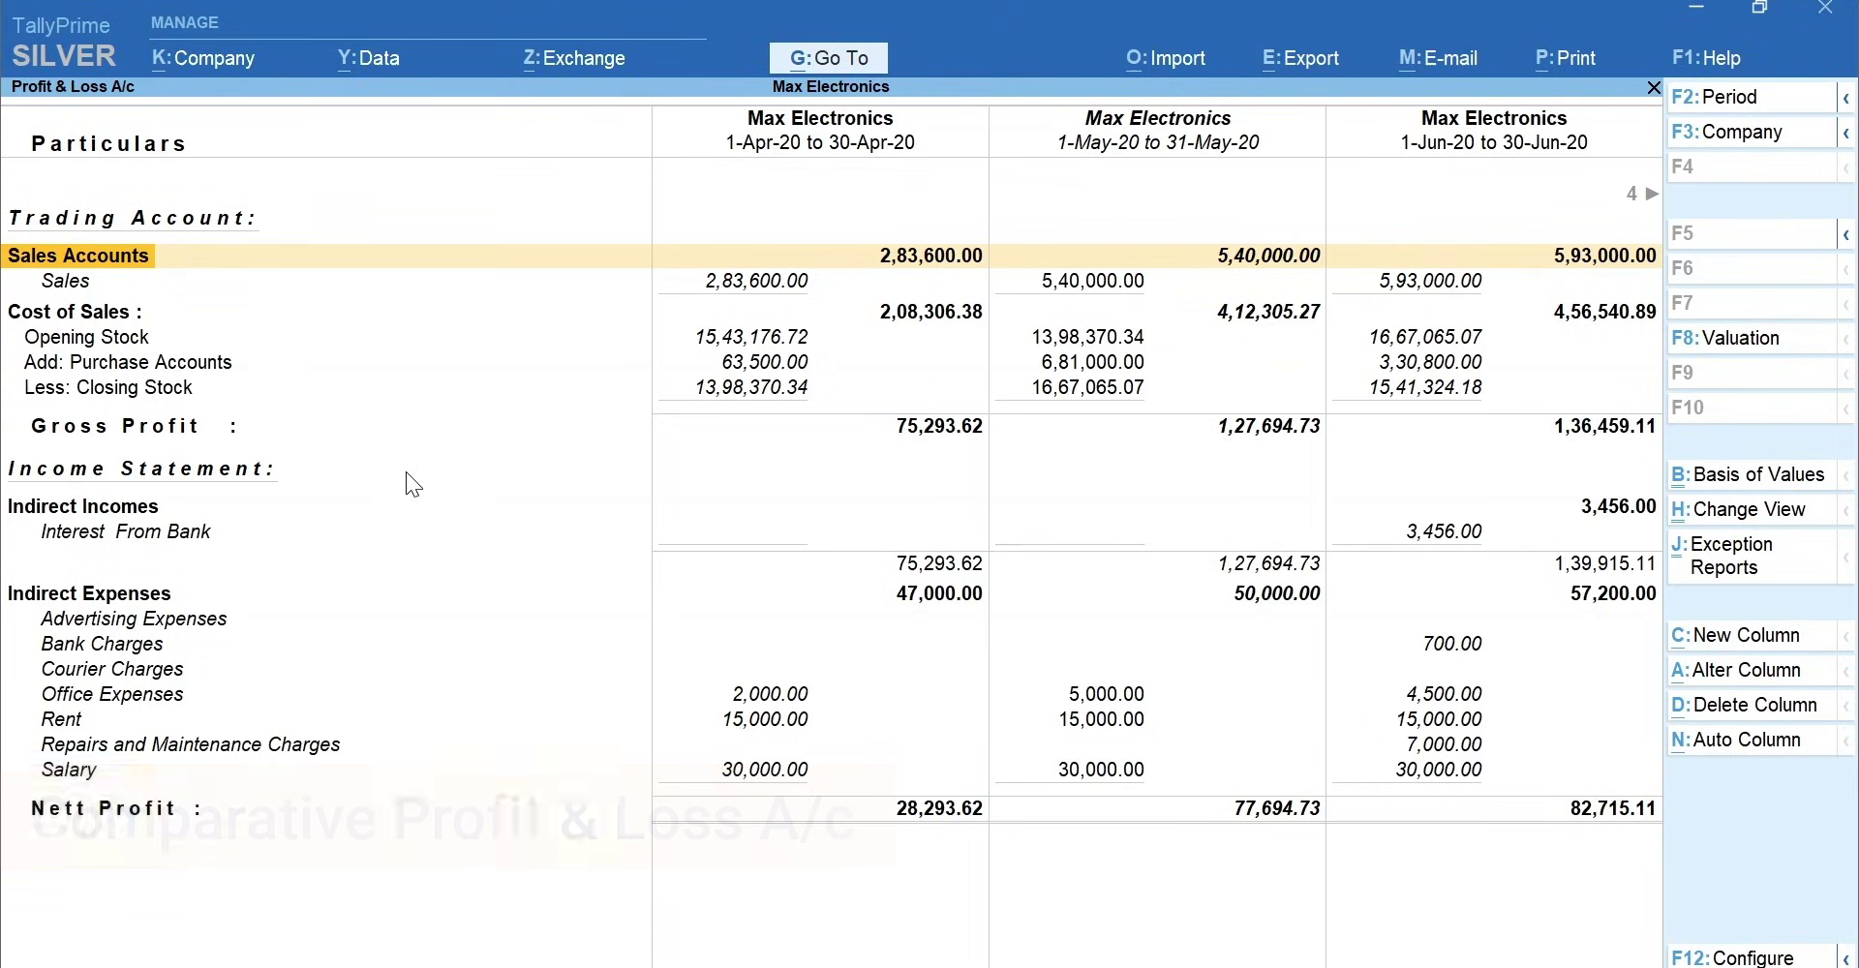
{"action": "key", "text": "Right"}
{"action": "key", "text": "Right"}
{"action": "key", "text": "Right"}
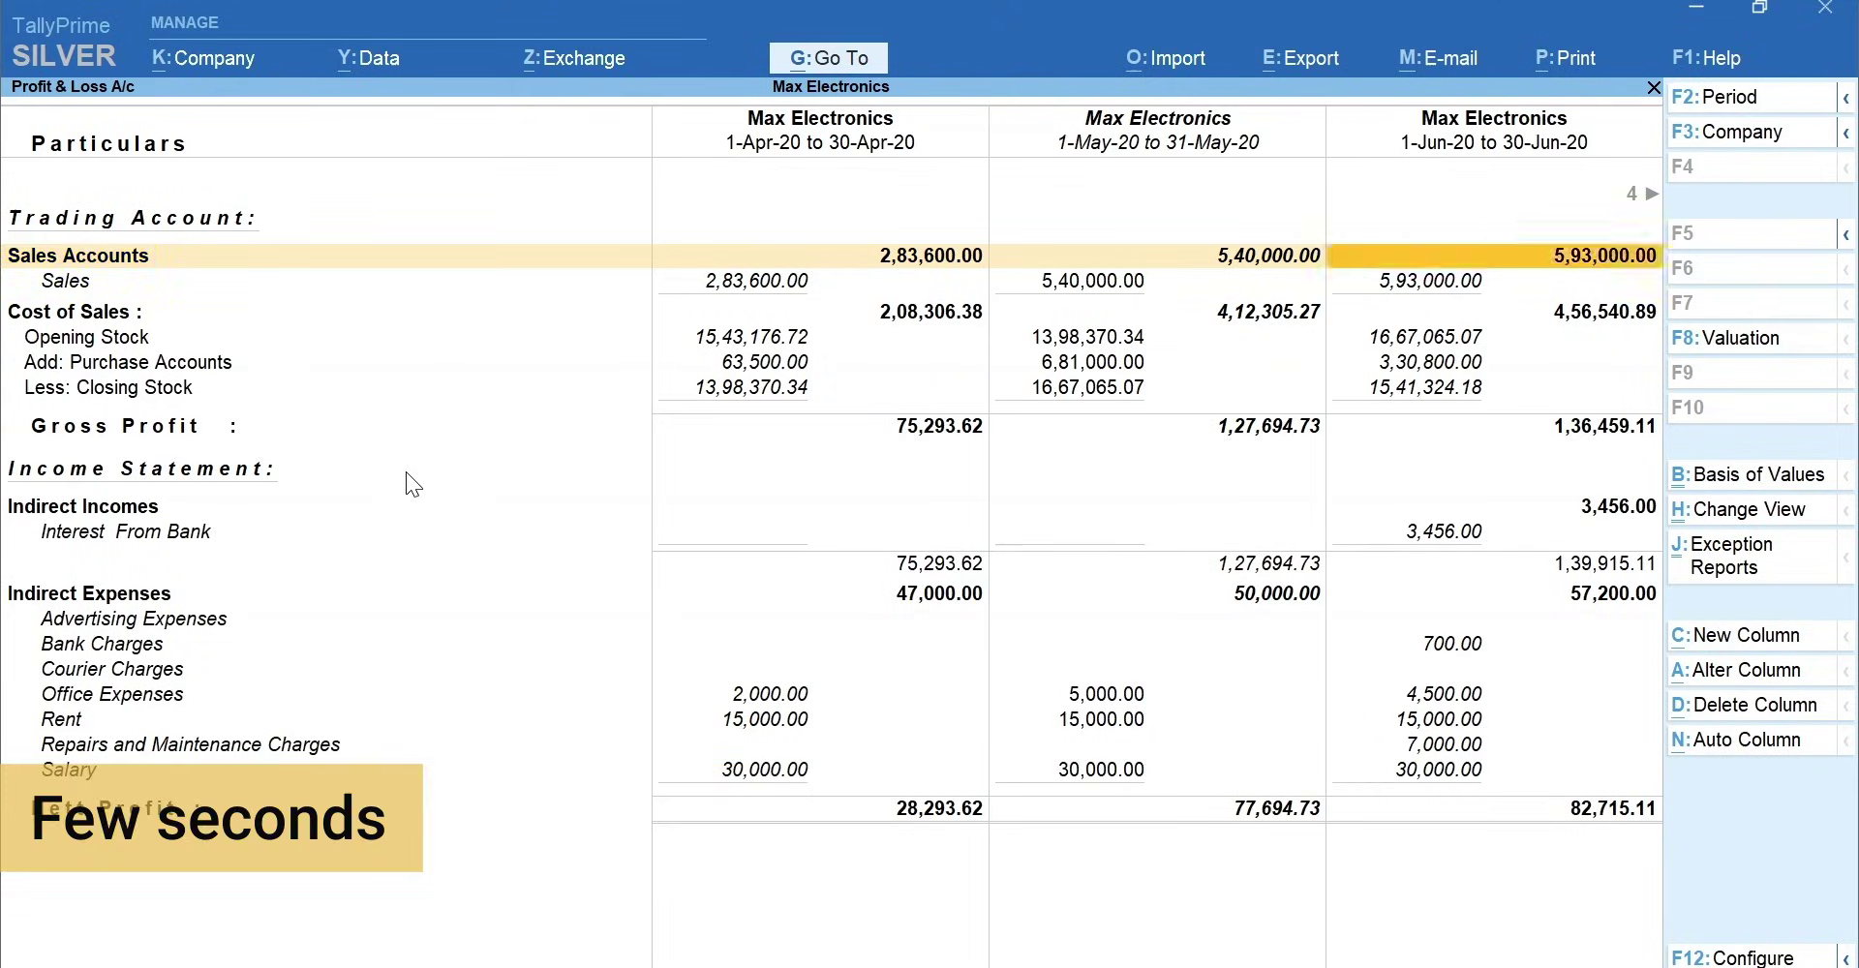
{"action": "key", "text": "Right"}
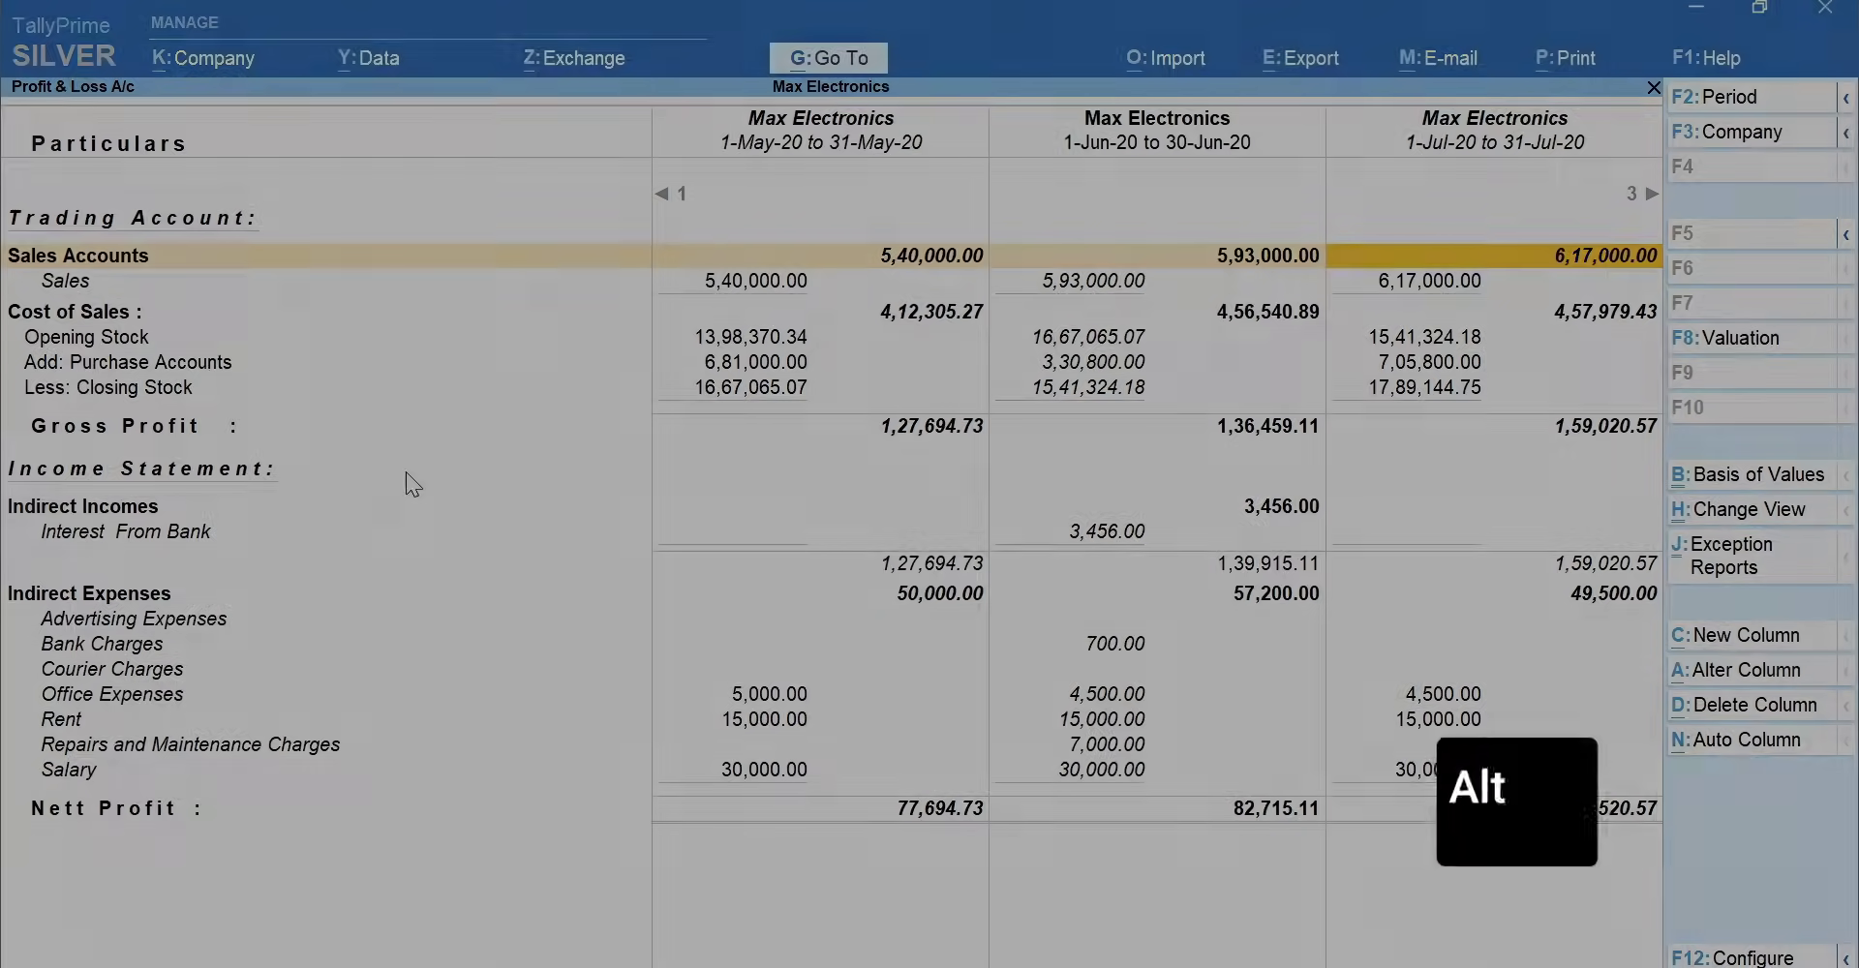
Preview the month-wise Profit & Loss as a printed page, then cancel the print dialog
{"action": "key", "text": "alt+p"}
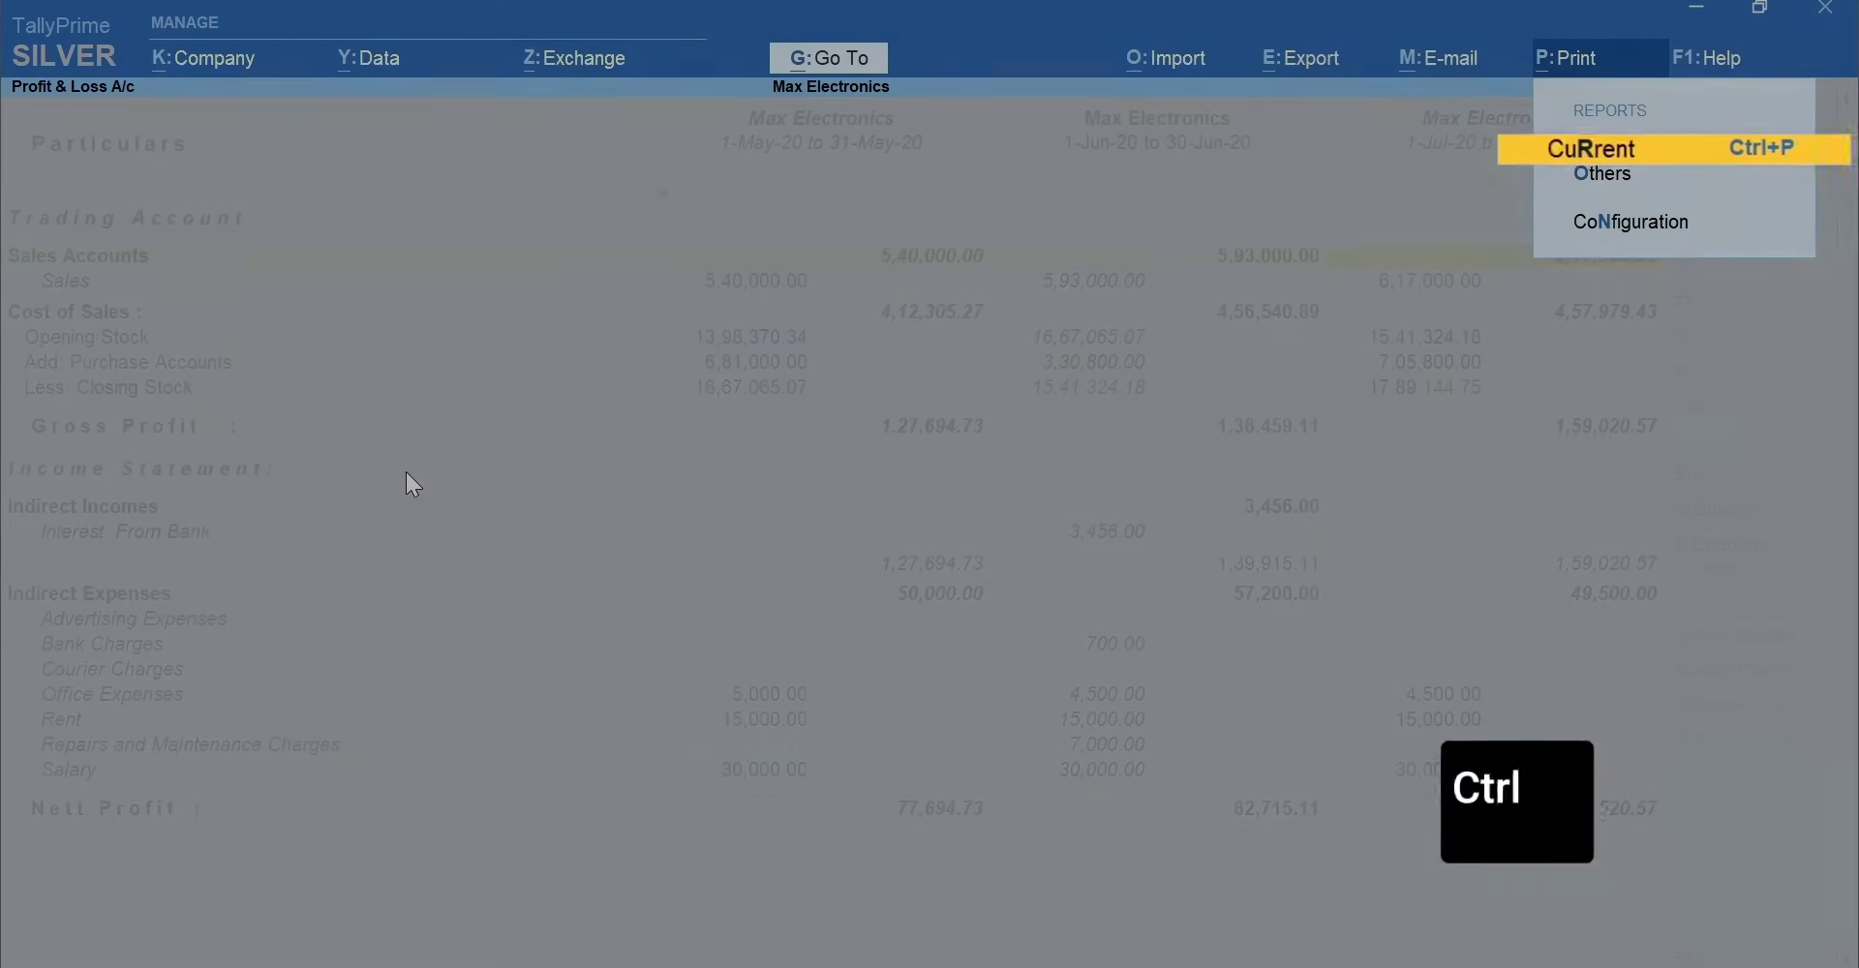
{"action": "key", "text": "ctrl+p"}
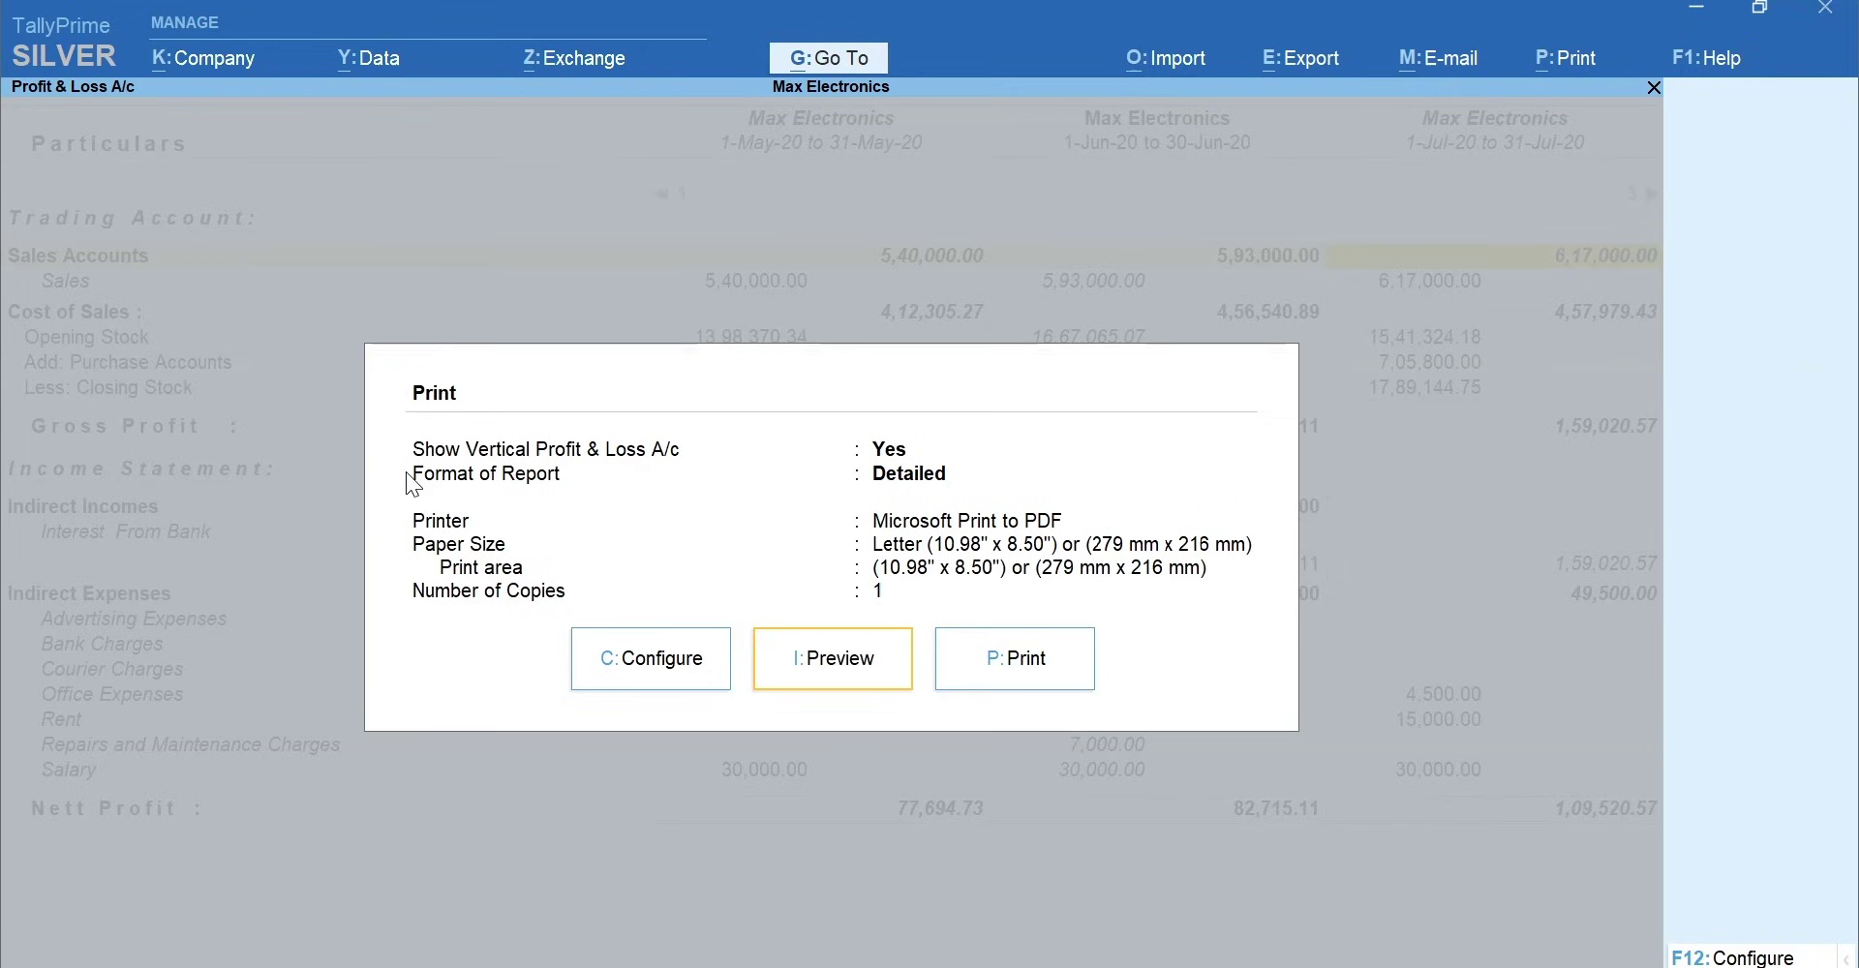
{"action": "key", "text": "Return"}
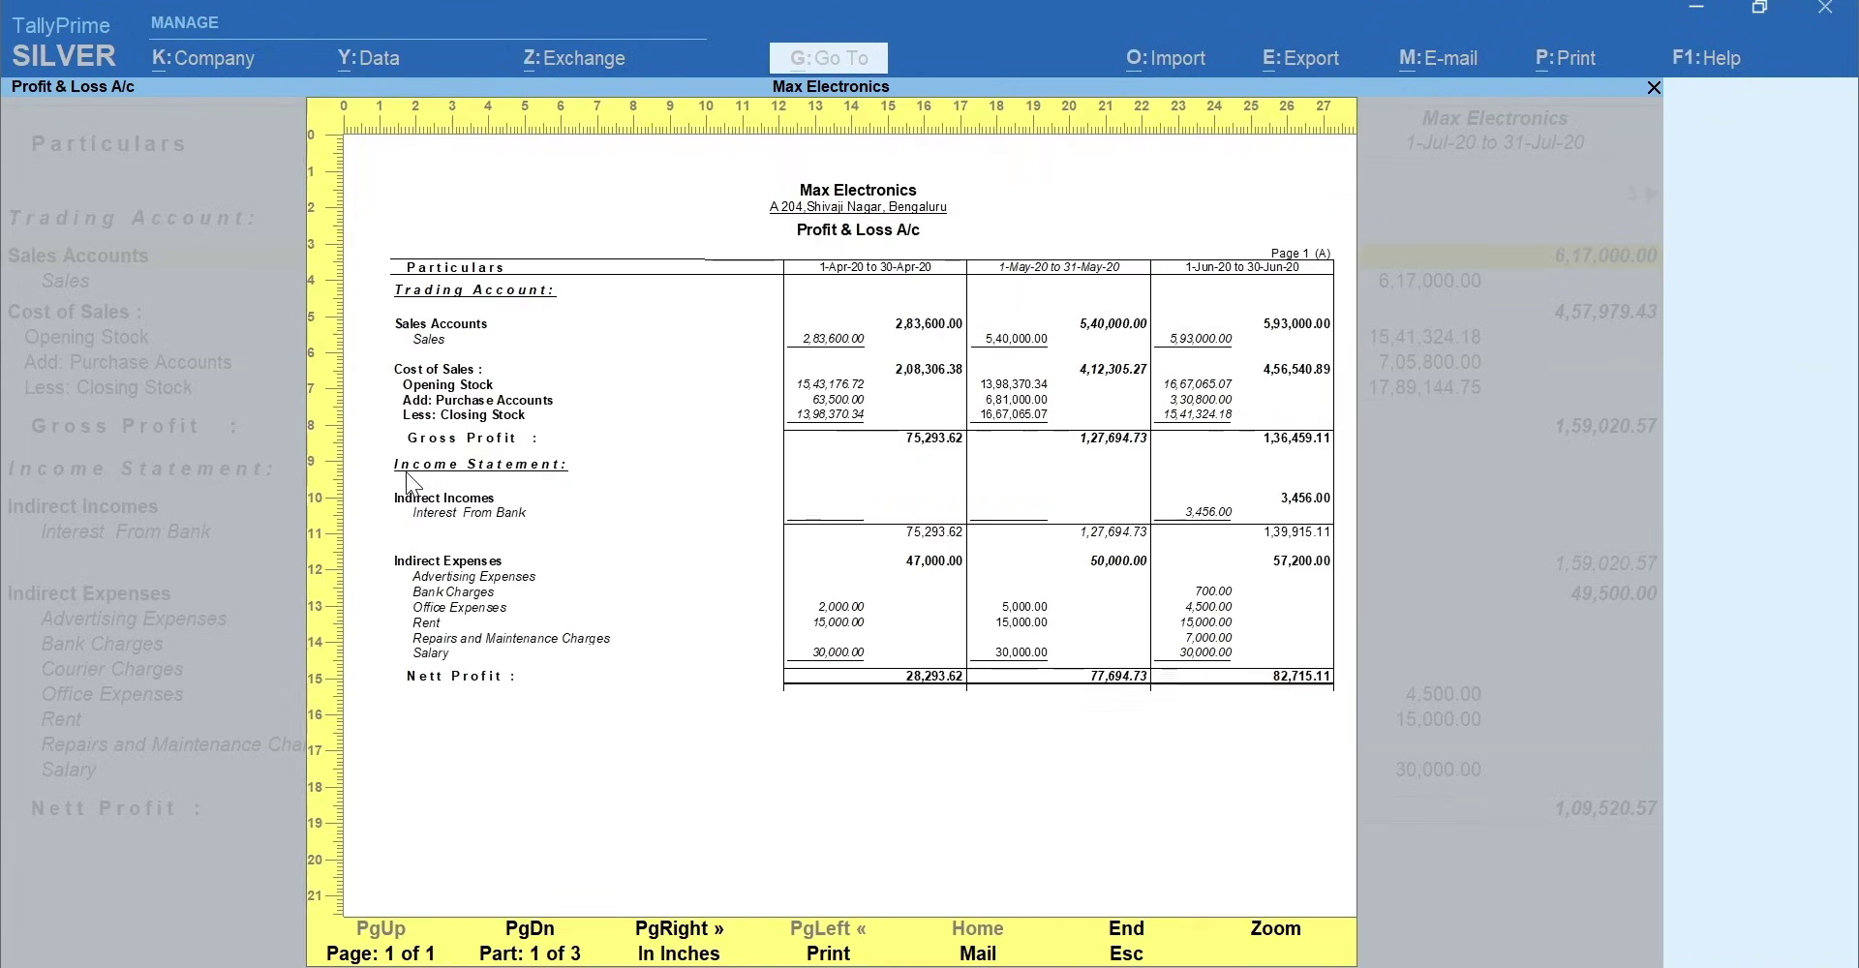
{"action": "key", "text": "Escape"}
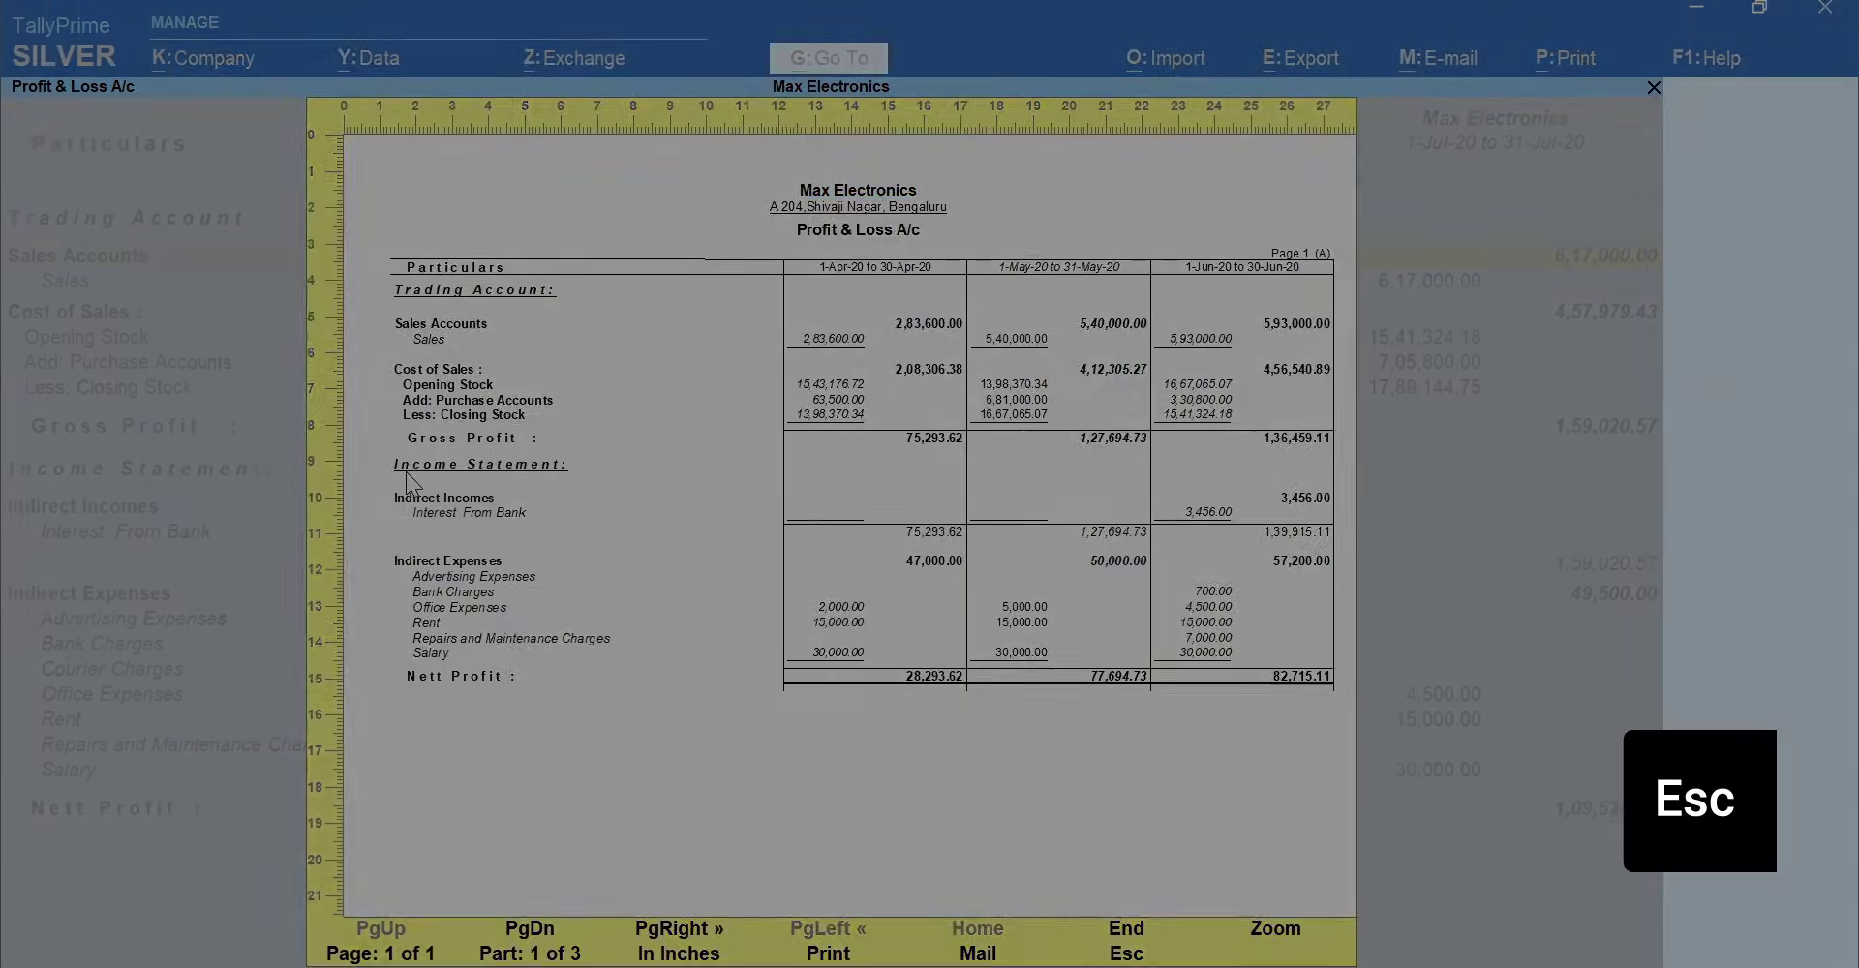
{"action": "key", "text": "p"}
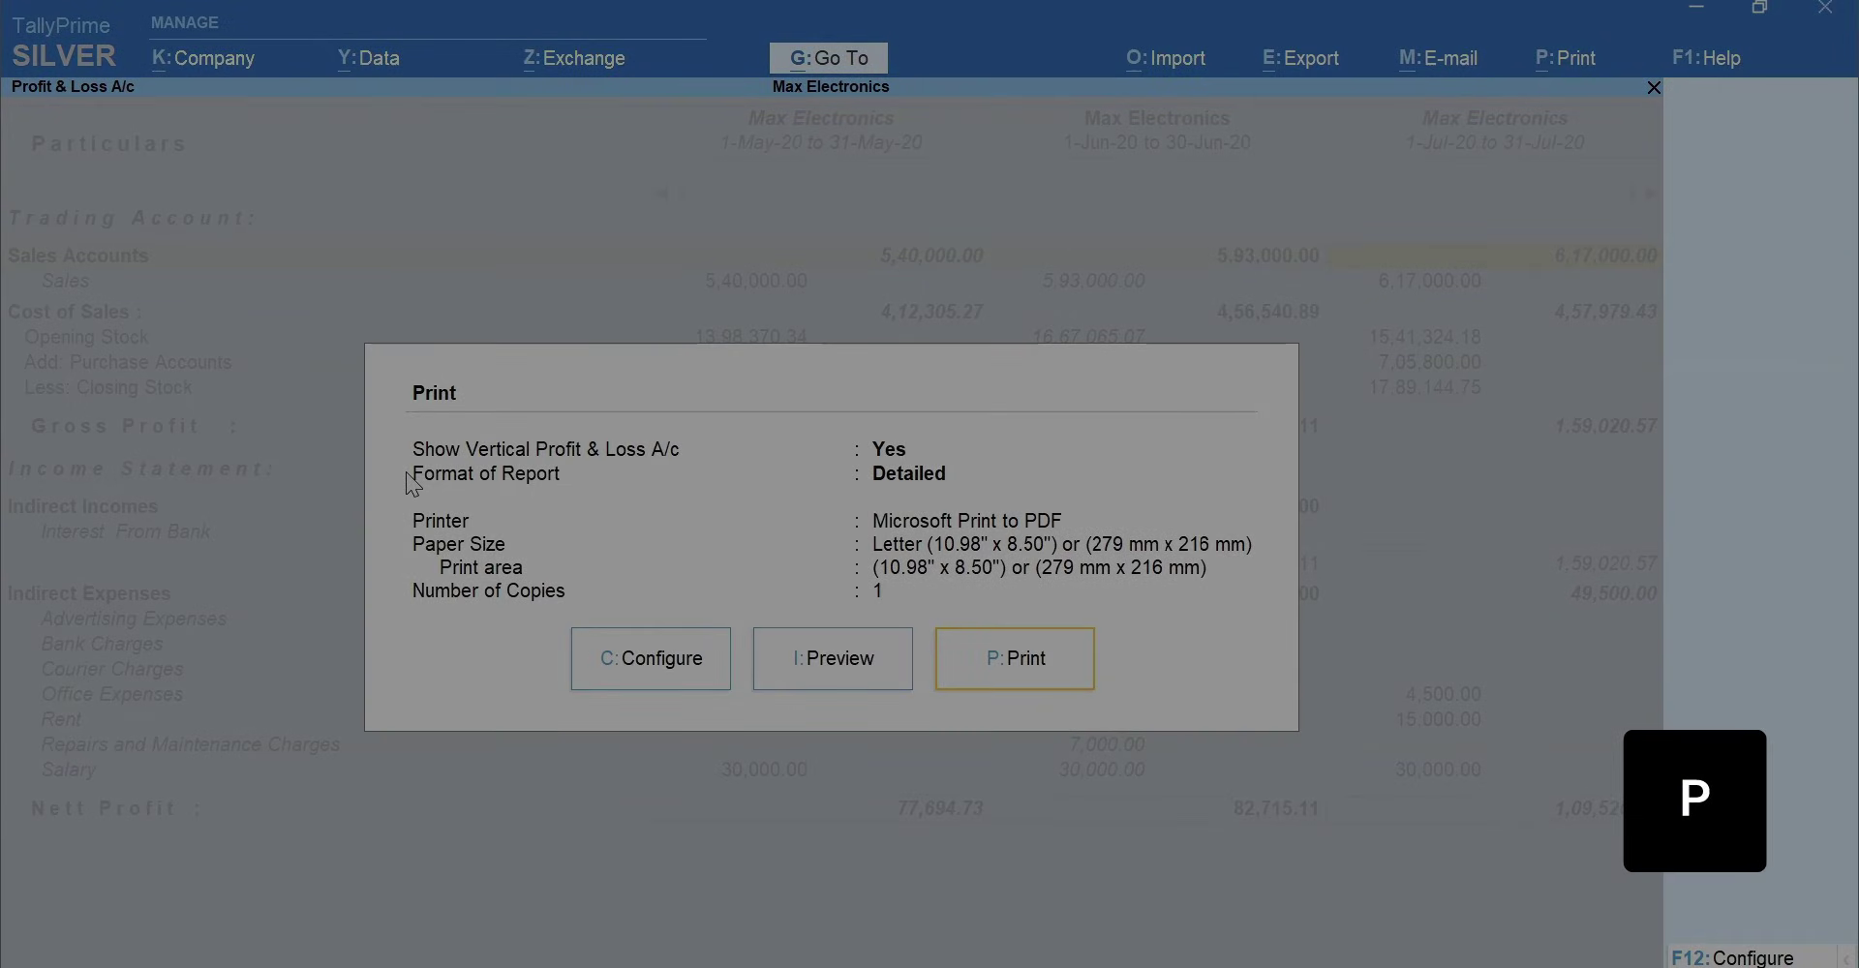
{"action": "key", "text": "Escape"}
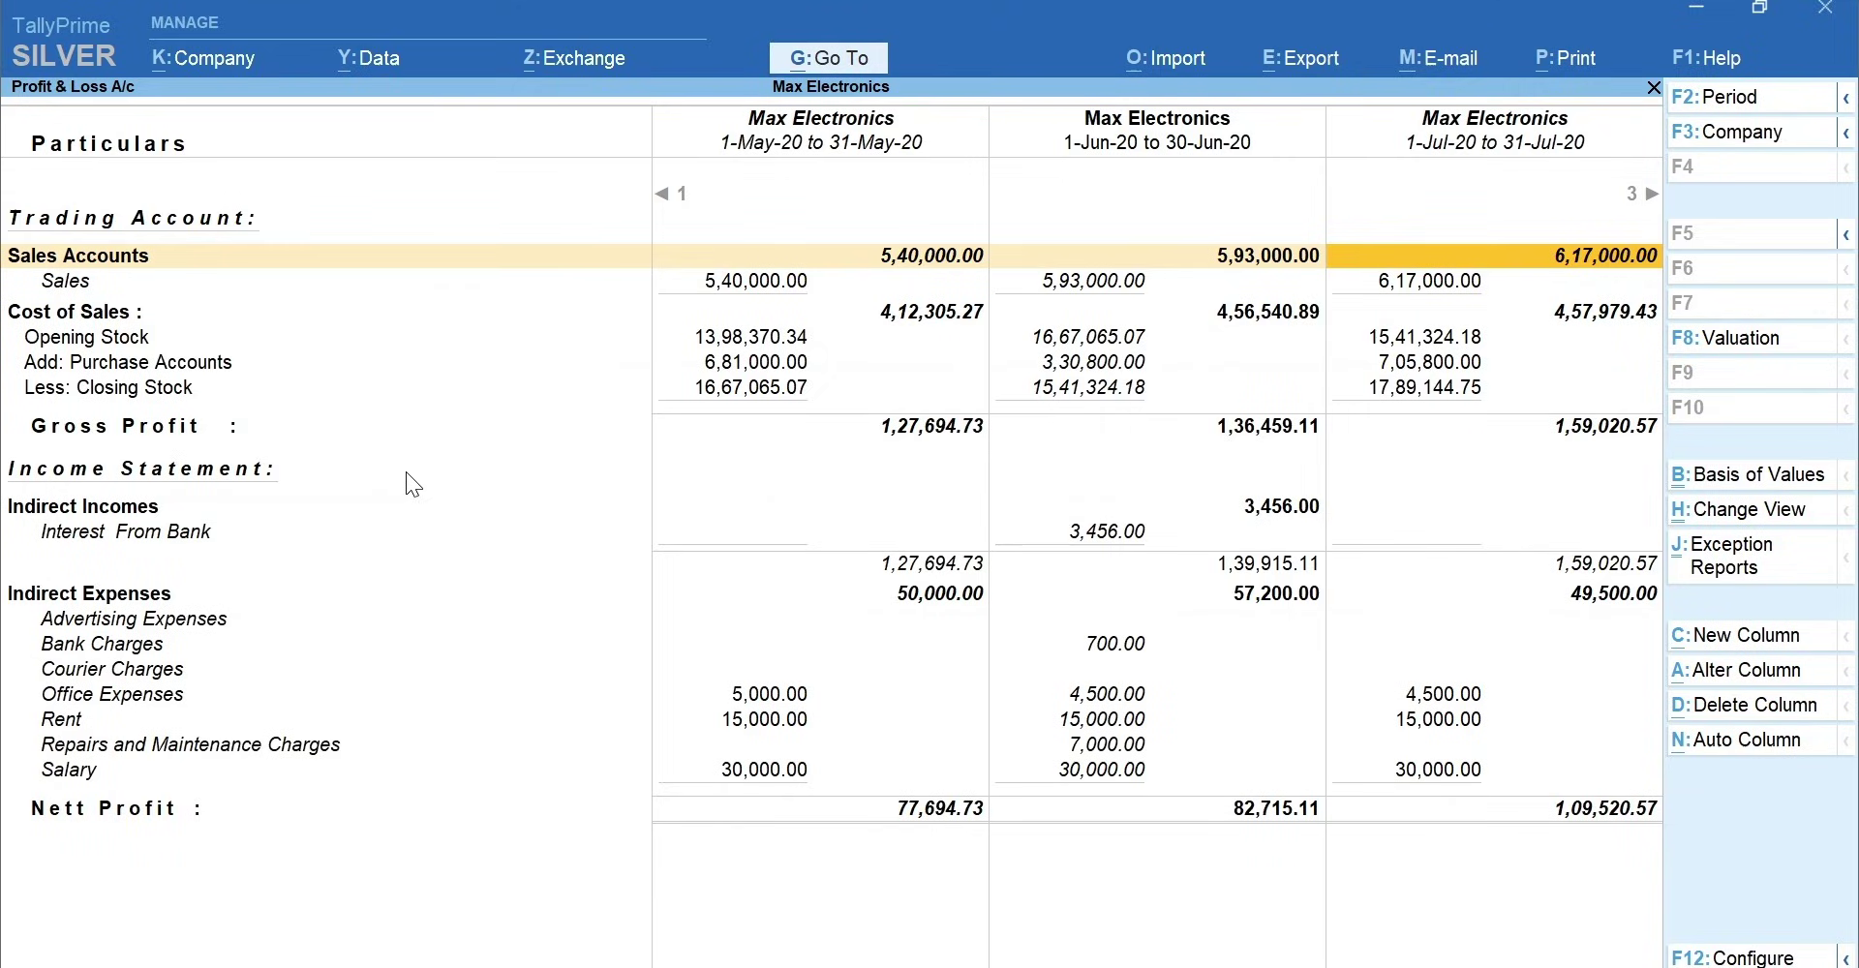
Export the current Profit & Loss in Excel (Spreadsheet) format as PandL.xlsx to D:\Tally prime
{"action": "key", "text": "alt+e"}
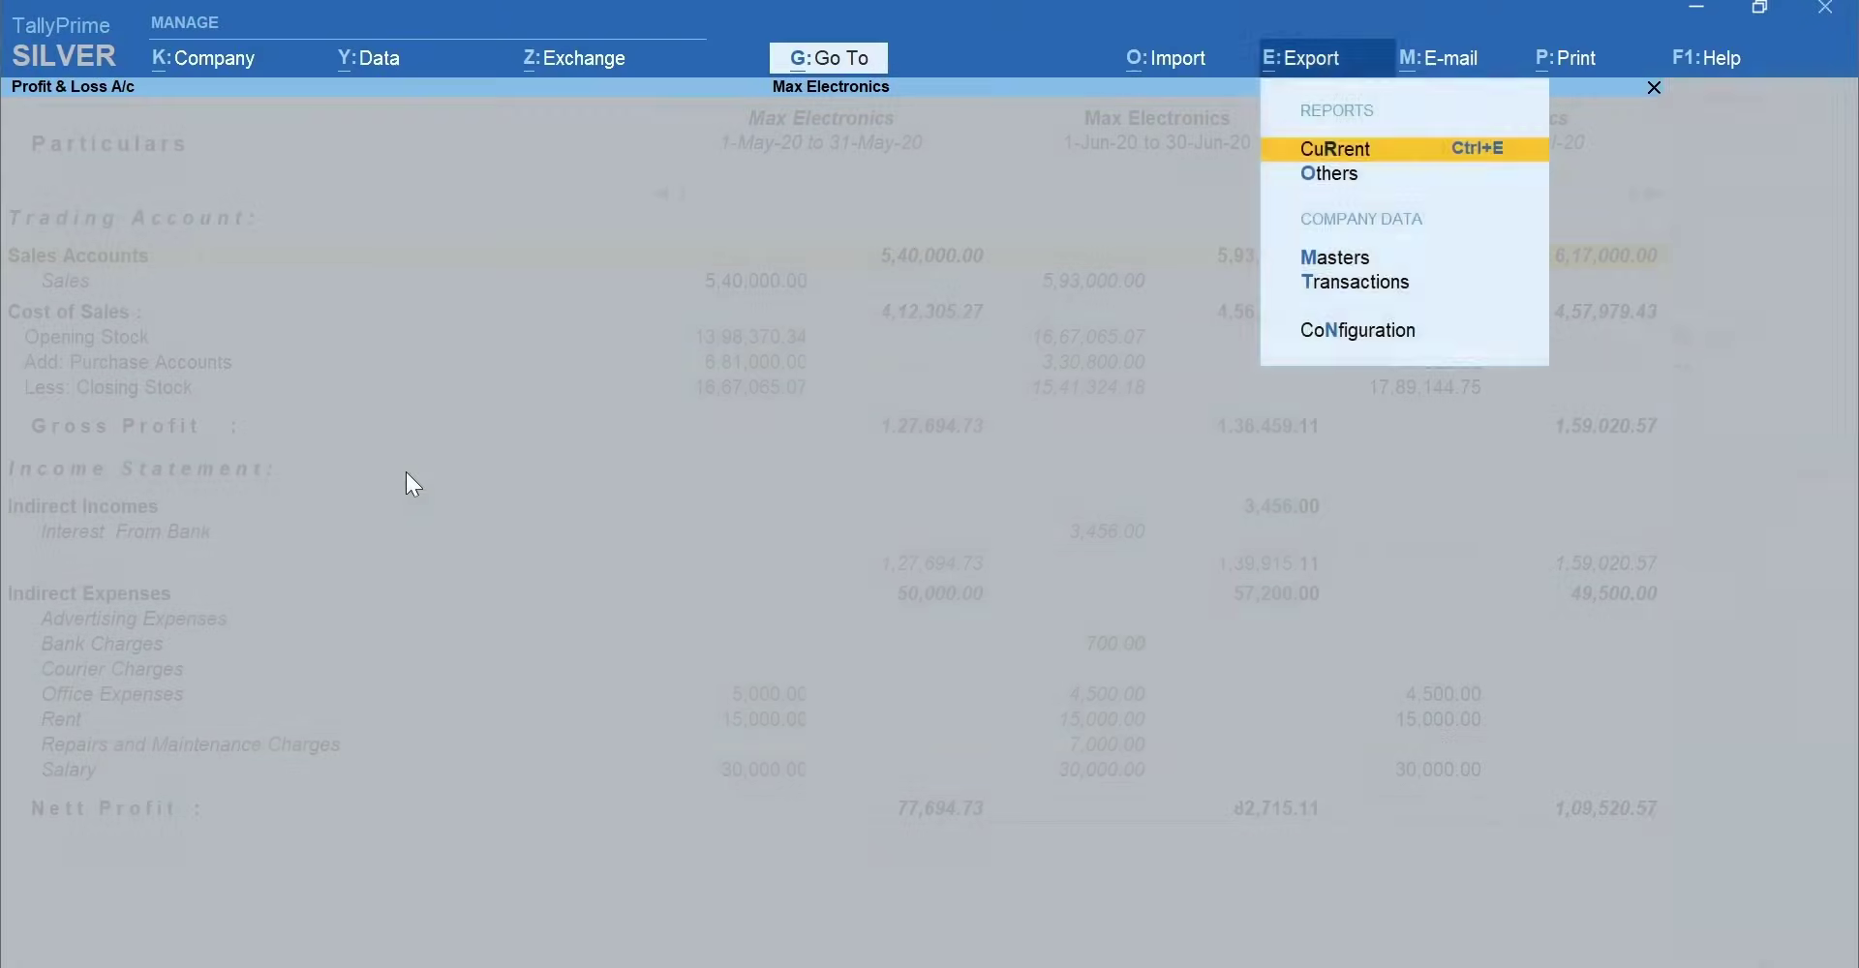
{"action": "key", "text": "Return"}
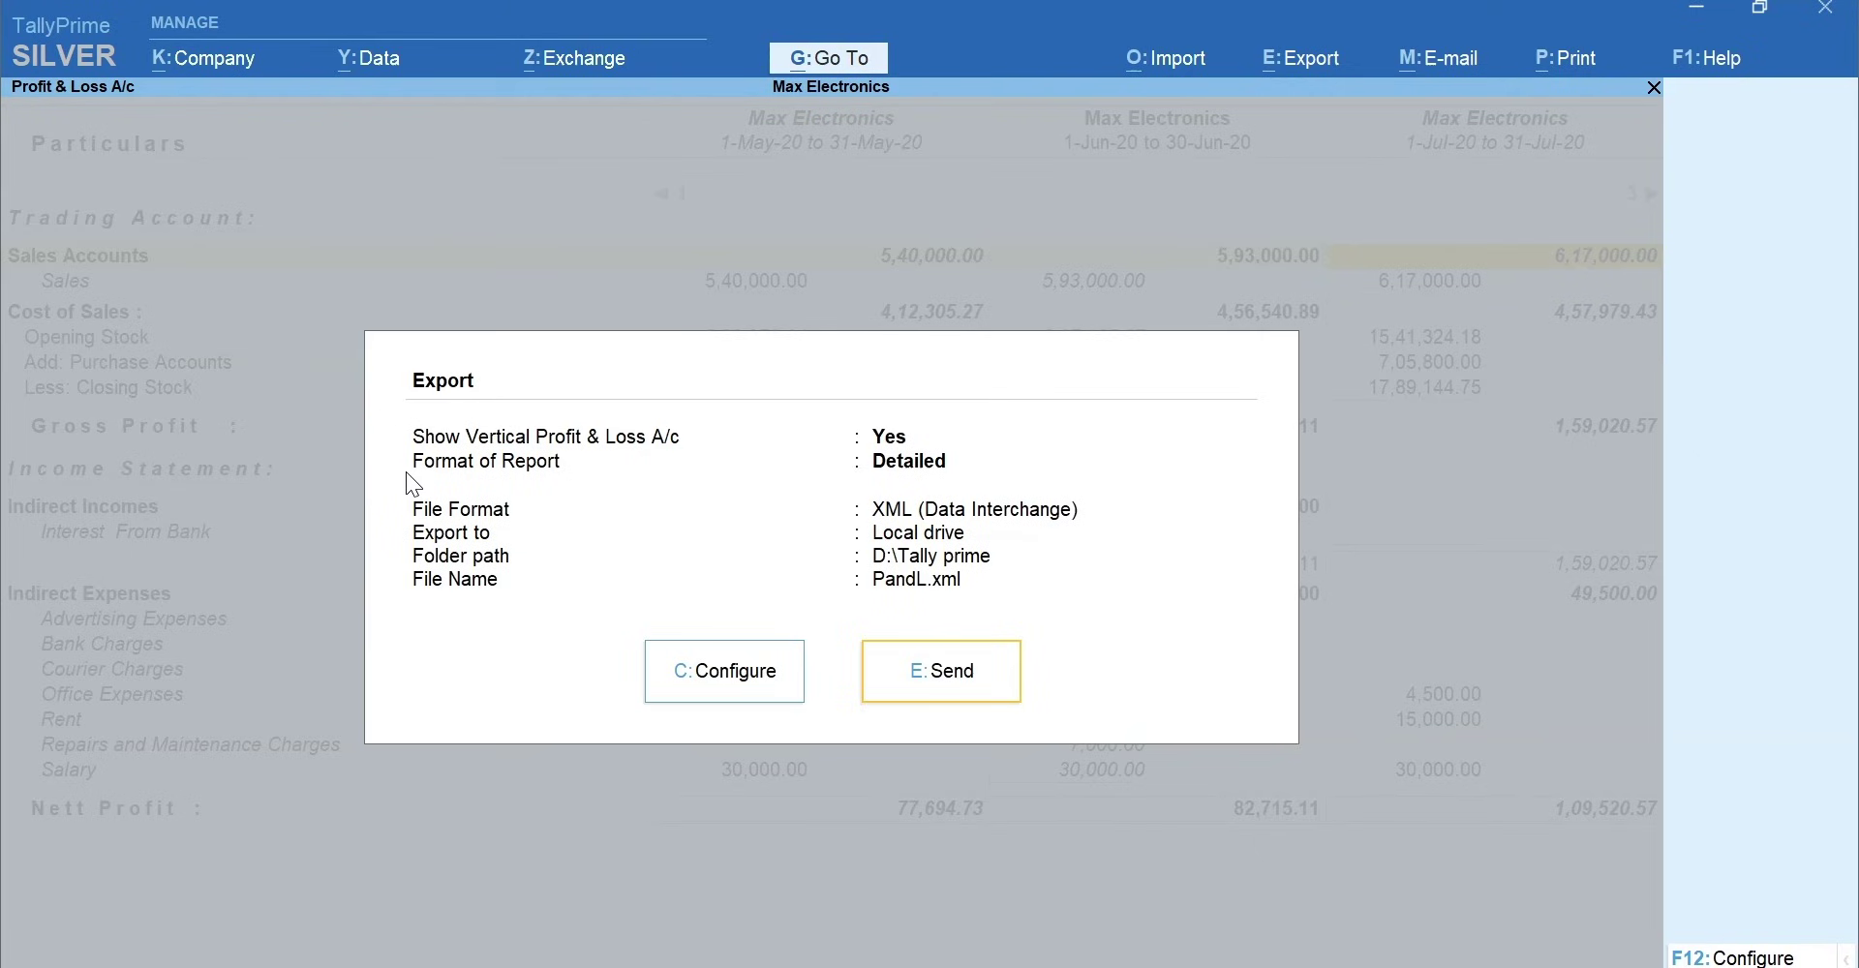
{"action": "key", "text": "c"}
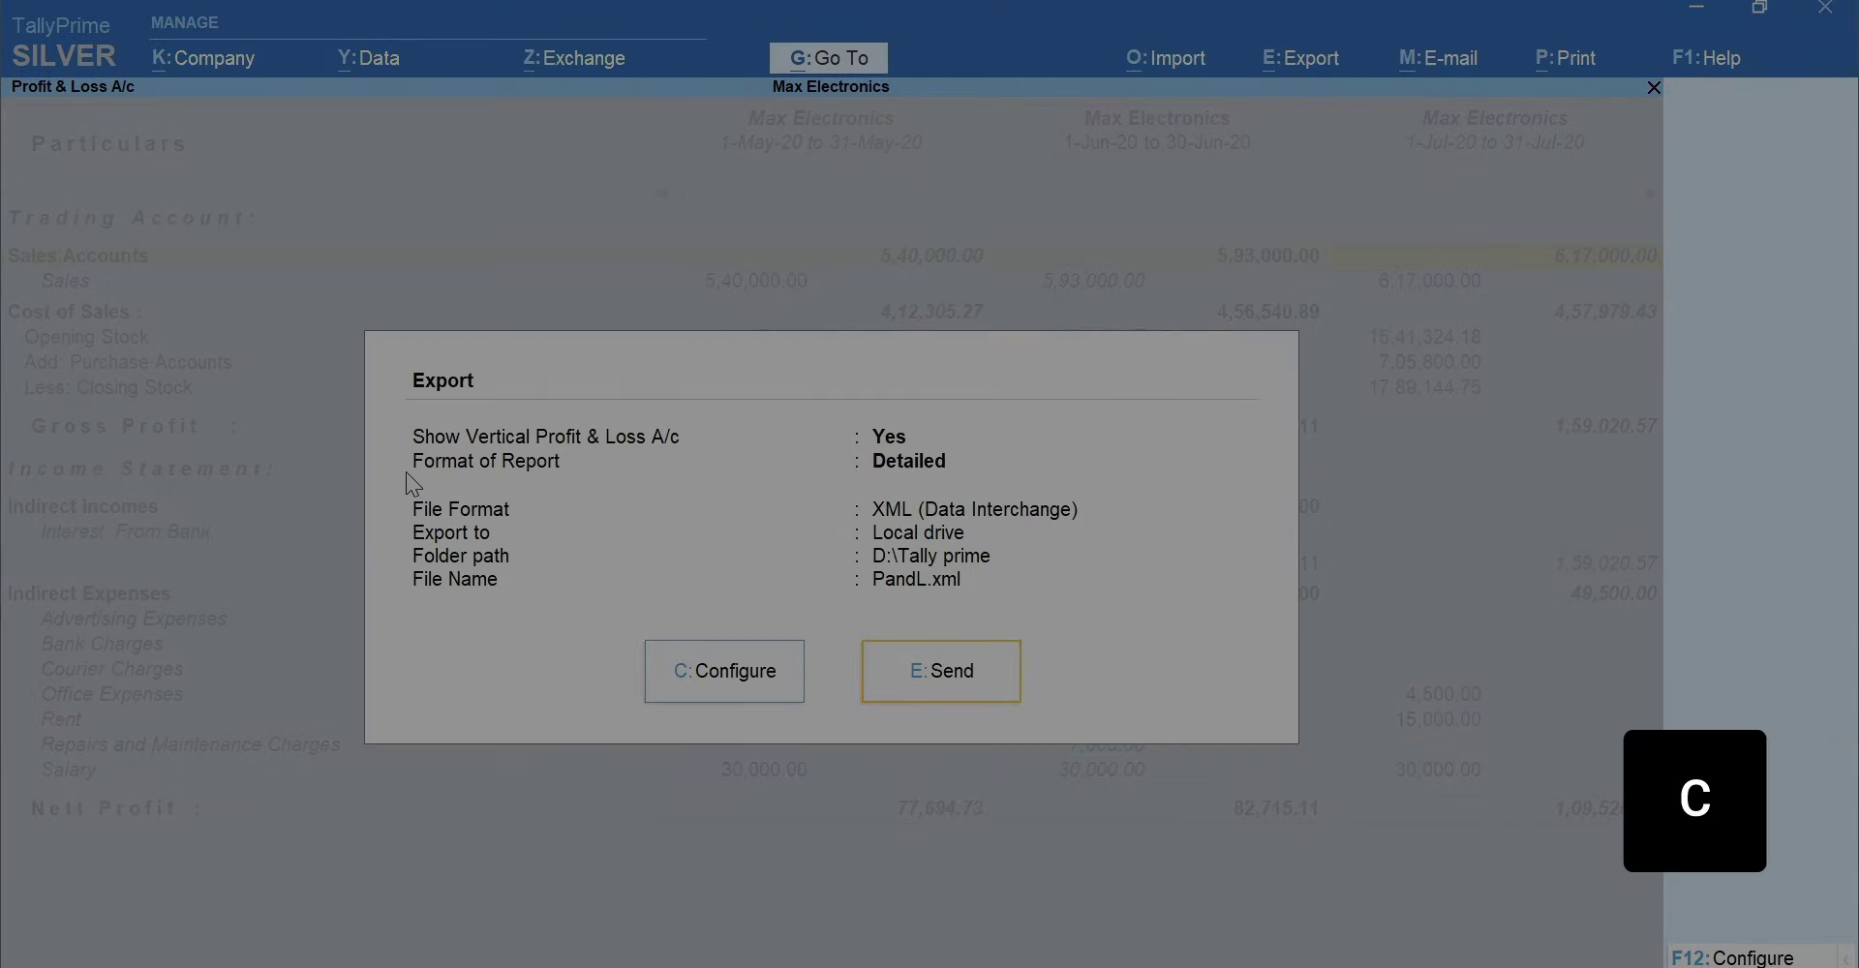
{"action": "key", "text": "Return"}
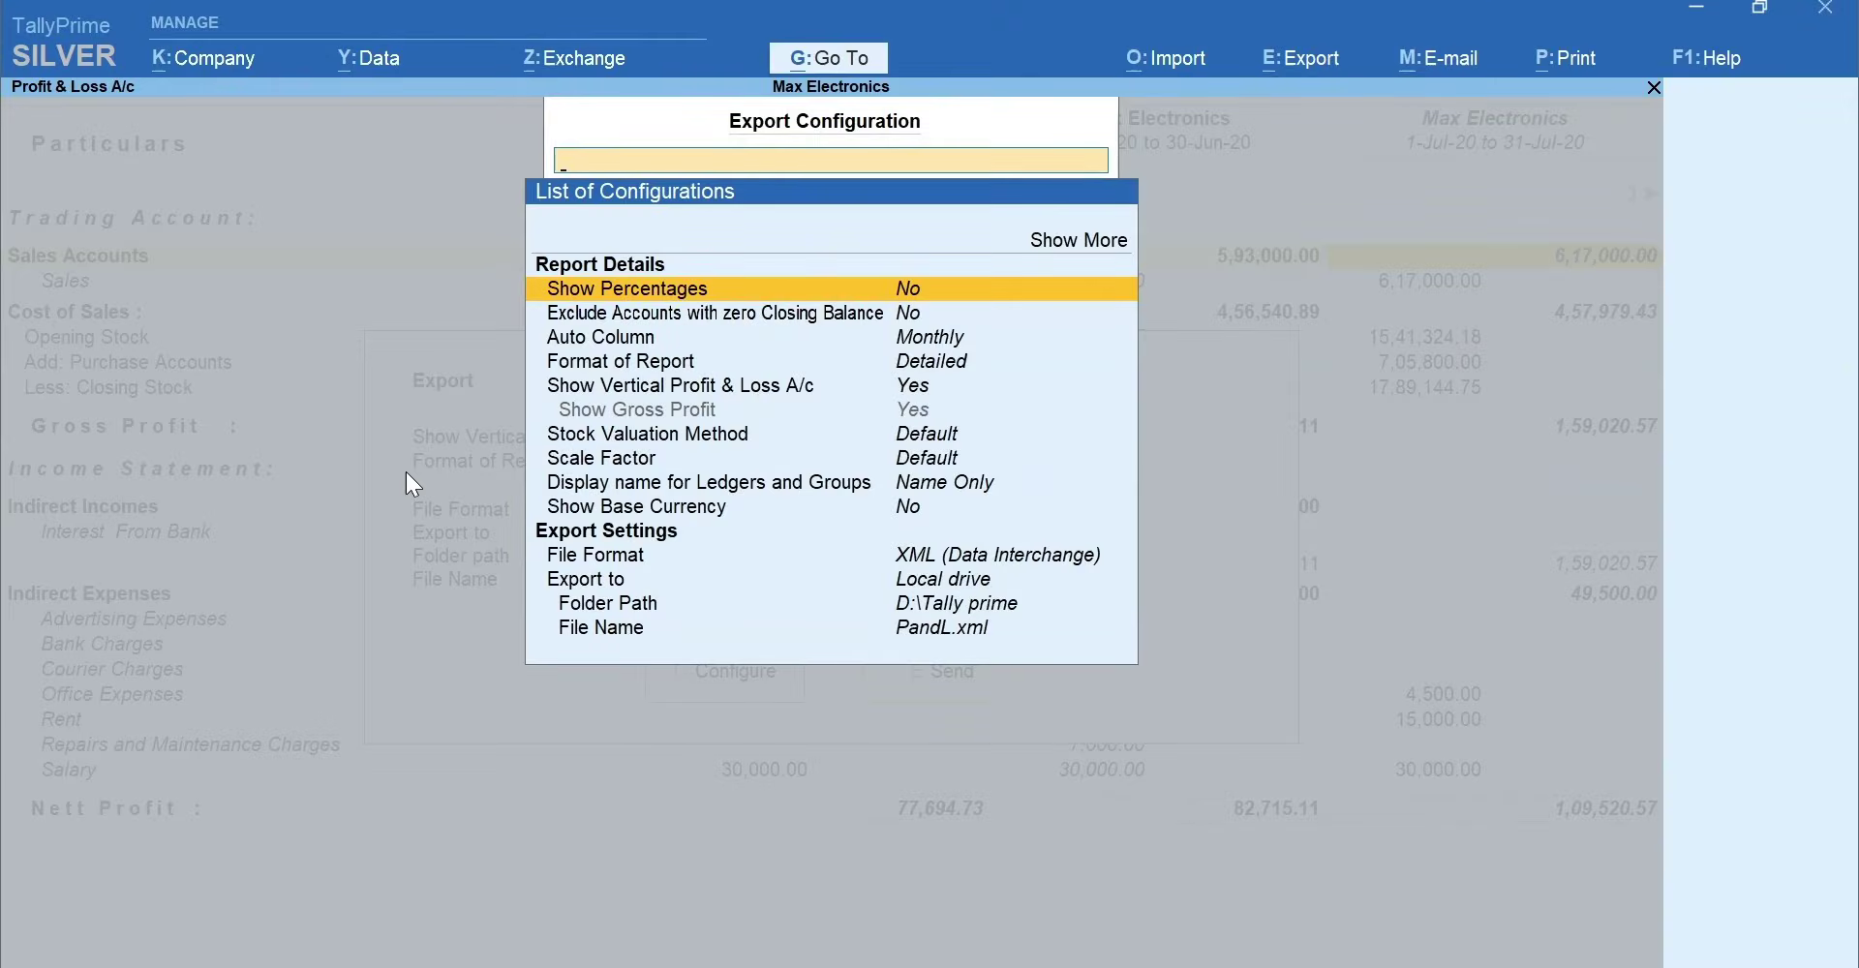
{"action": "key", "text": "Down"}
{"action": "key", "text": "Down"}
{"action": "key", "text": "Down"}
{"action": "key", "text": "Down"}
{"action": "key", "text": "Down"}
{"action": "key", "text": "Down"}
{"action": "key", "text": "Down"}
{"action": "key", "text": "Return"}
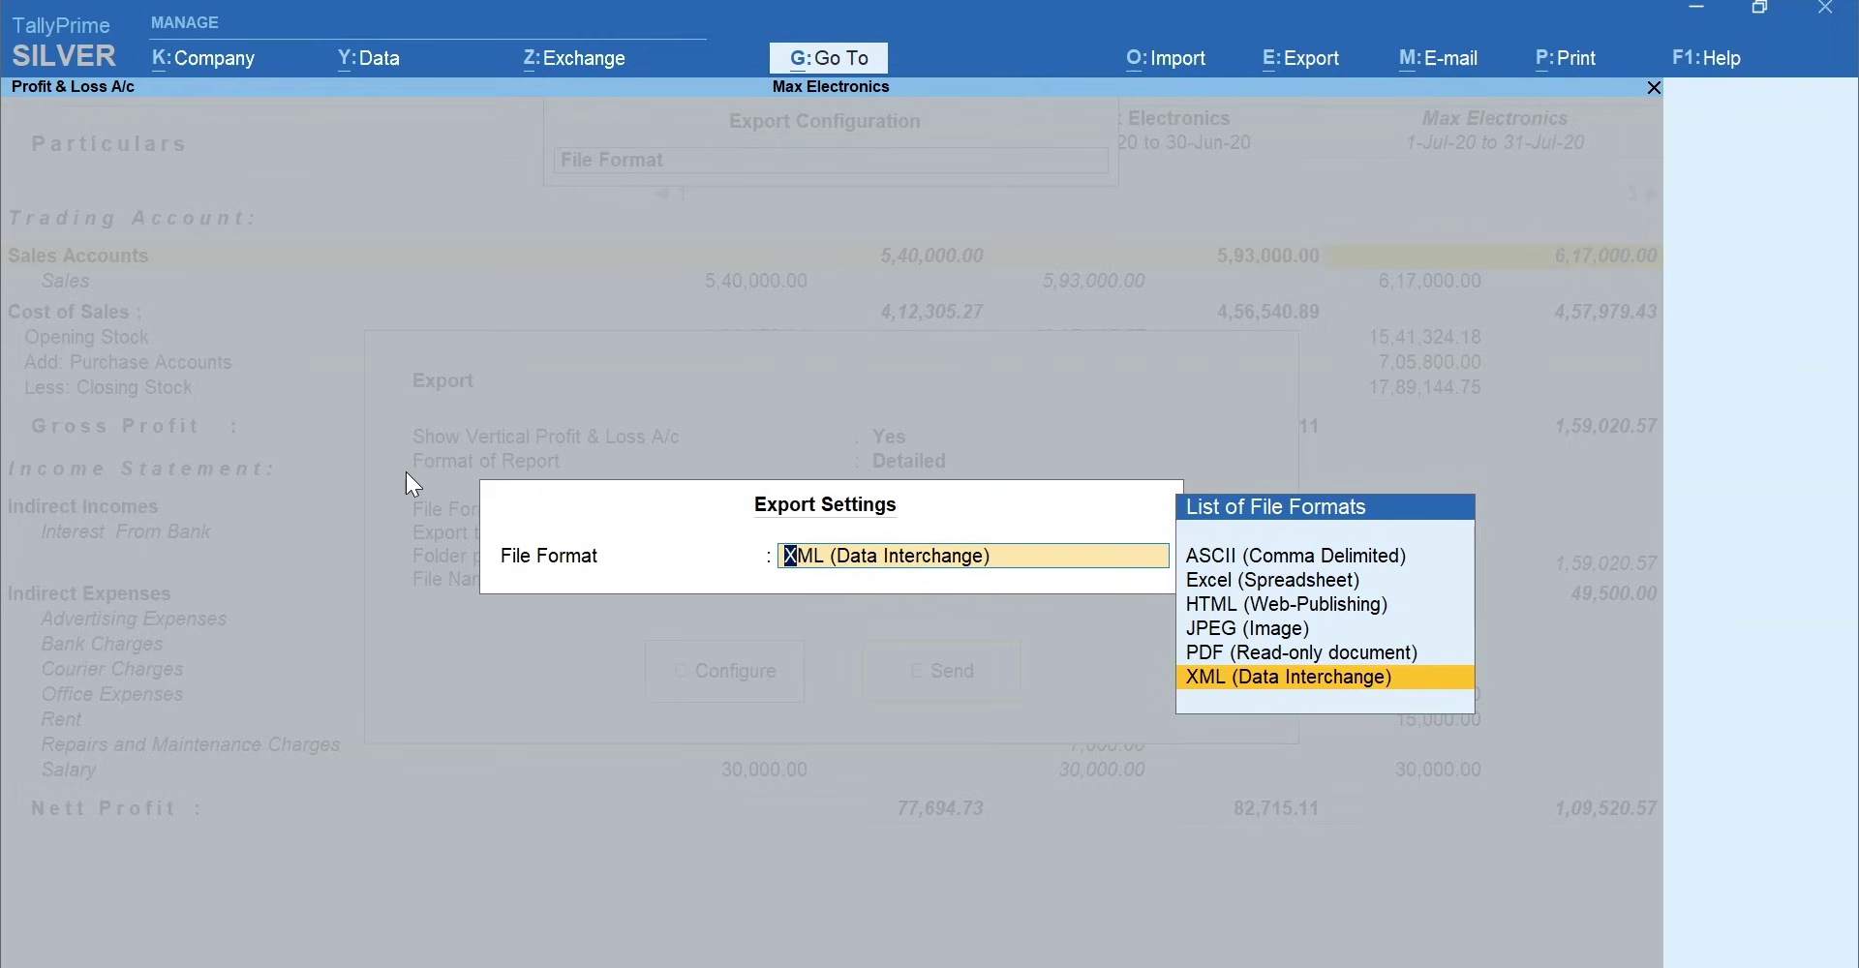
{"action": "key", "text": "Up"}
{"action": "key", "text": "Up"}
{"action": "key", "text": "Up"}
{"action": "key", "text": "Up"}
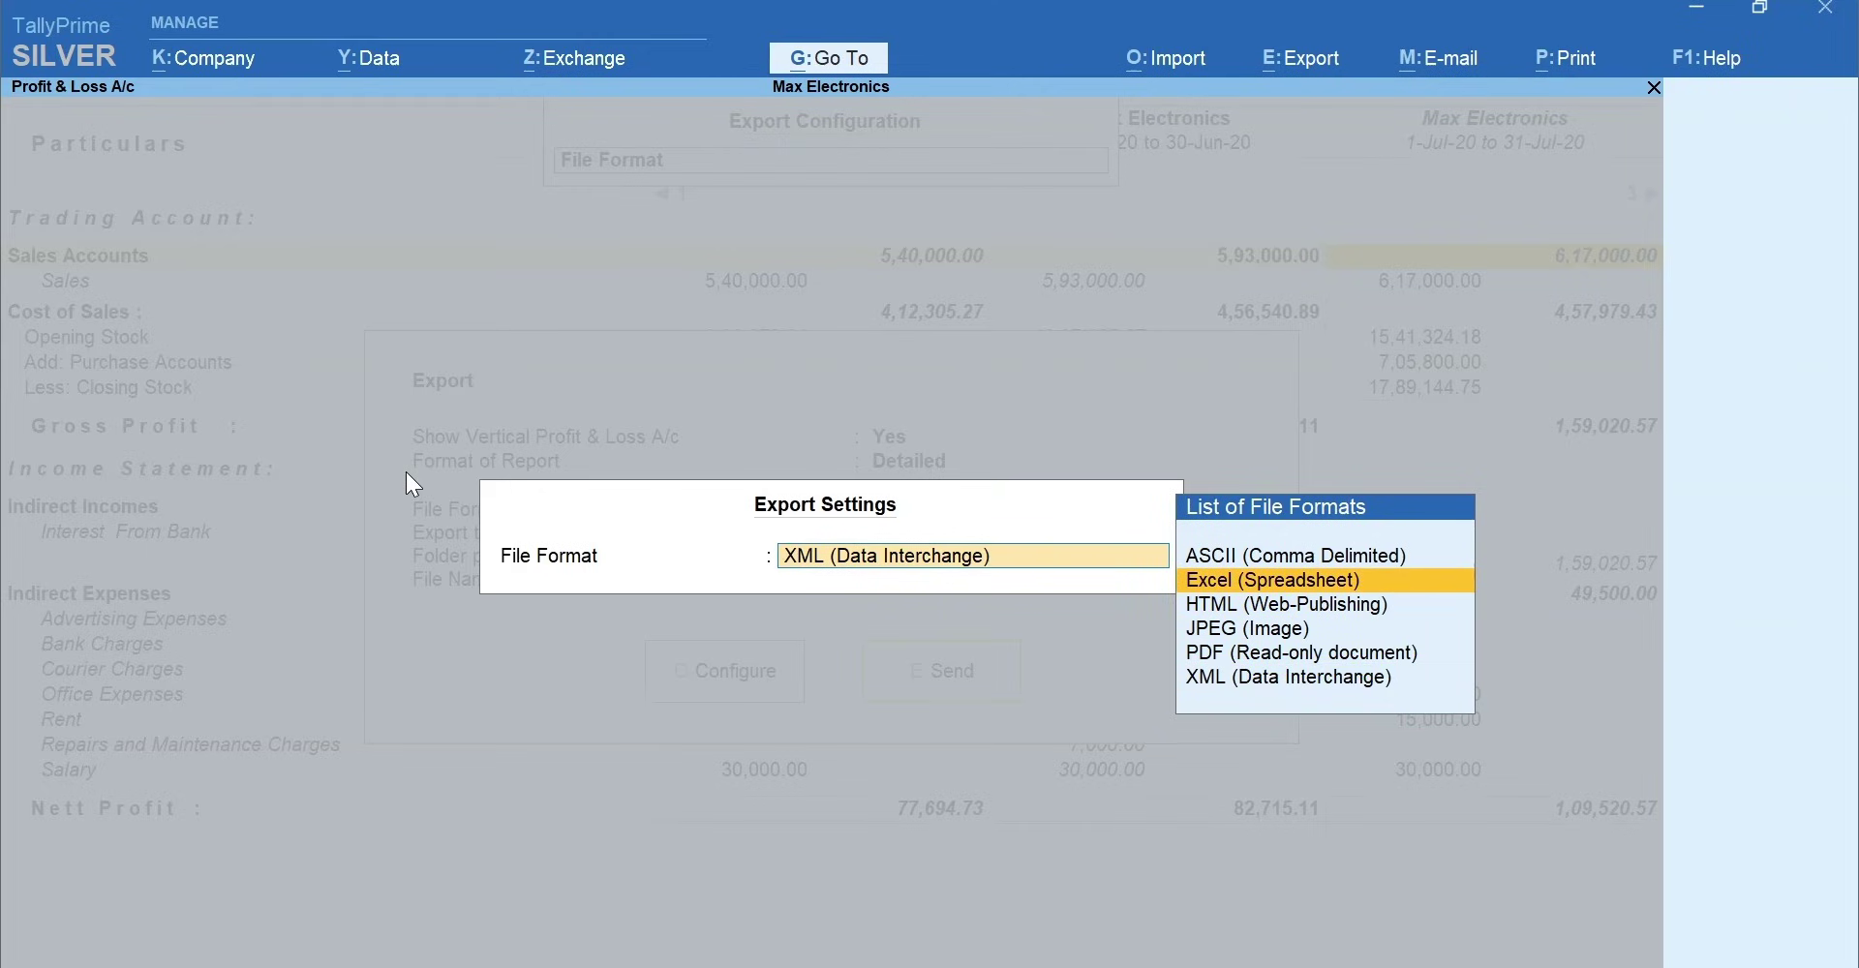
{"action": "key", "text": "Return"}
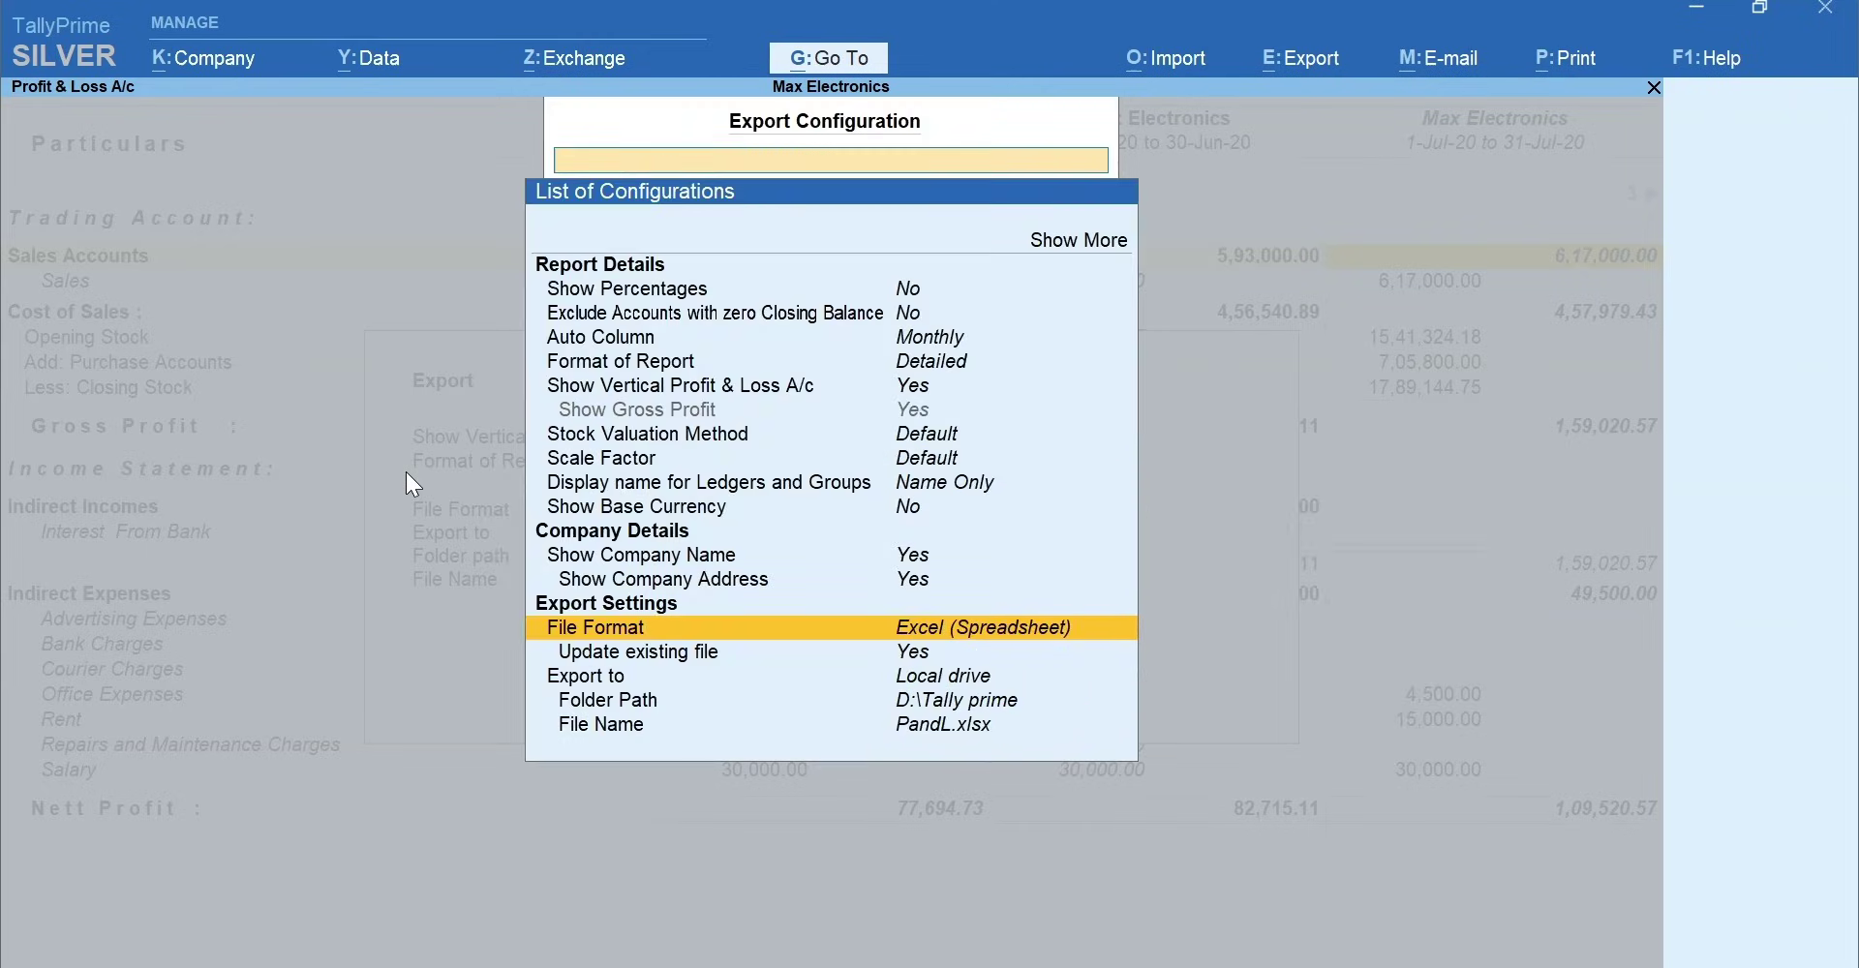
{"action": "key", "text": "Escape"}
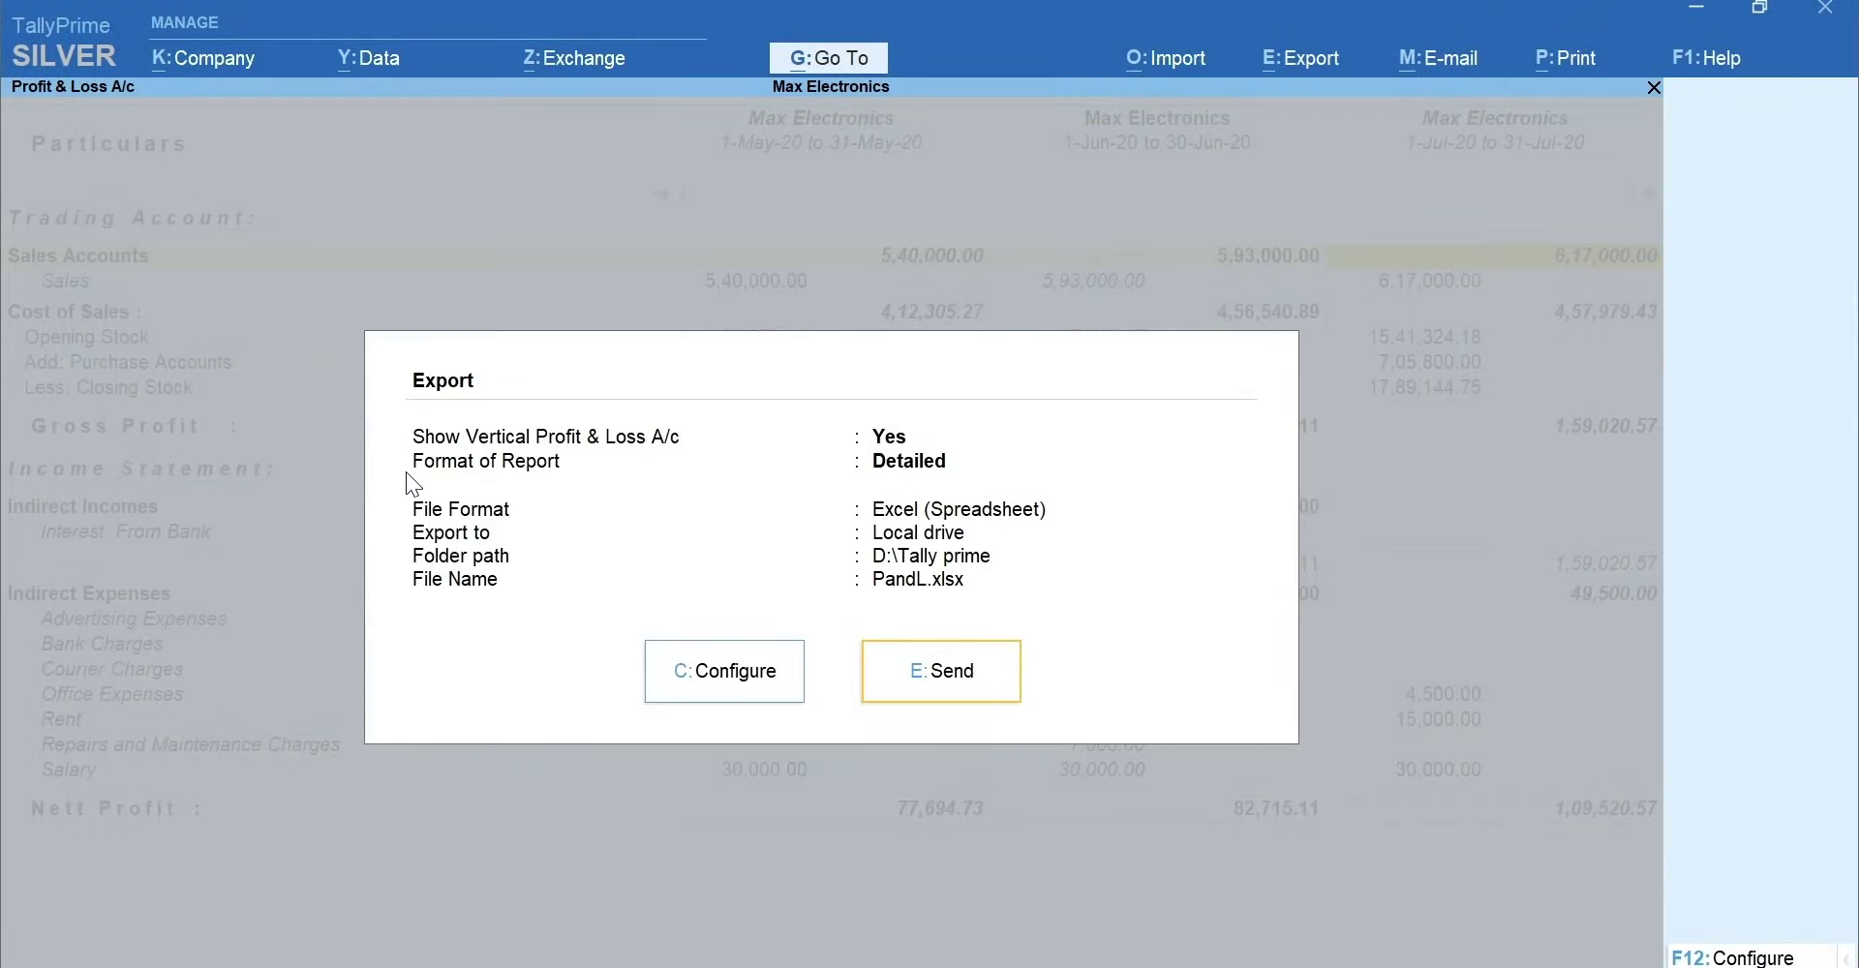
{"action": "key", "text": "e"}
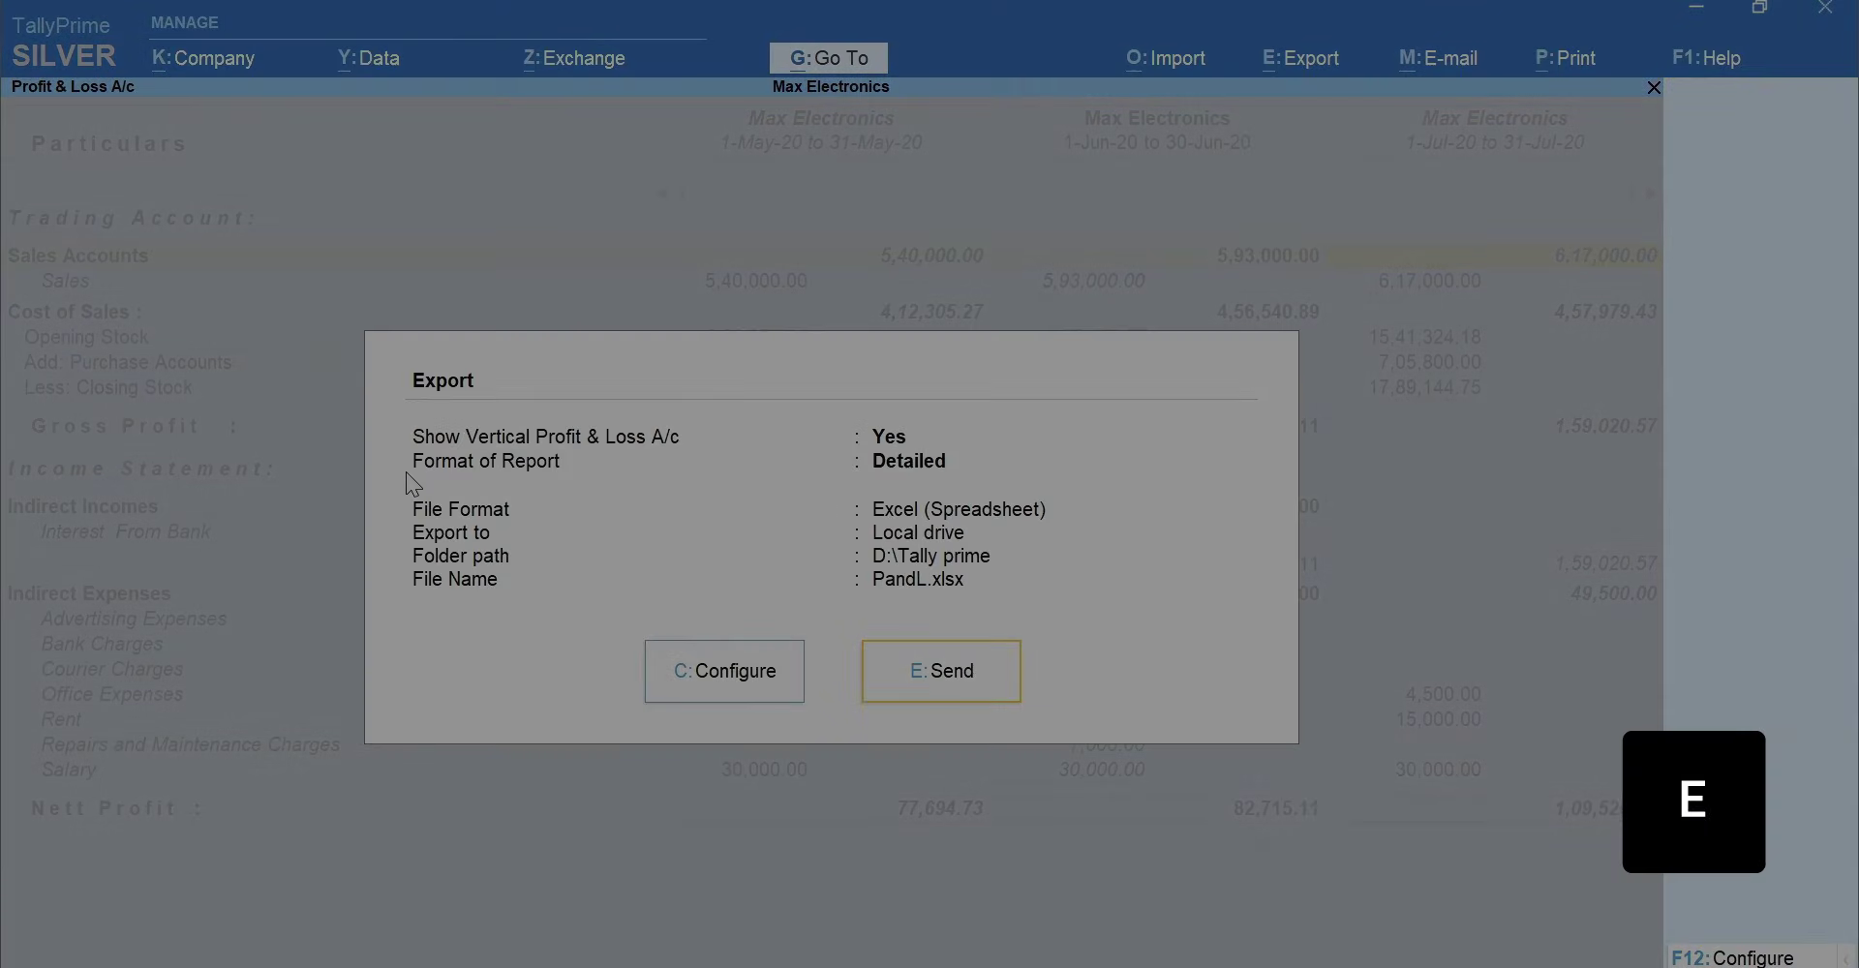